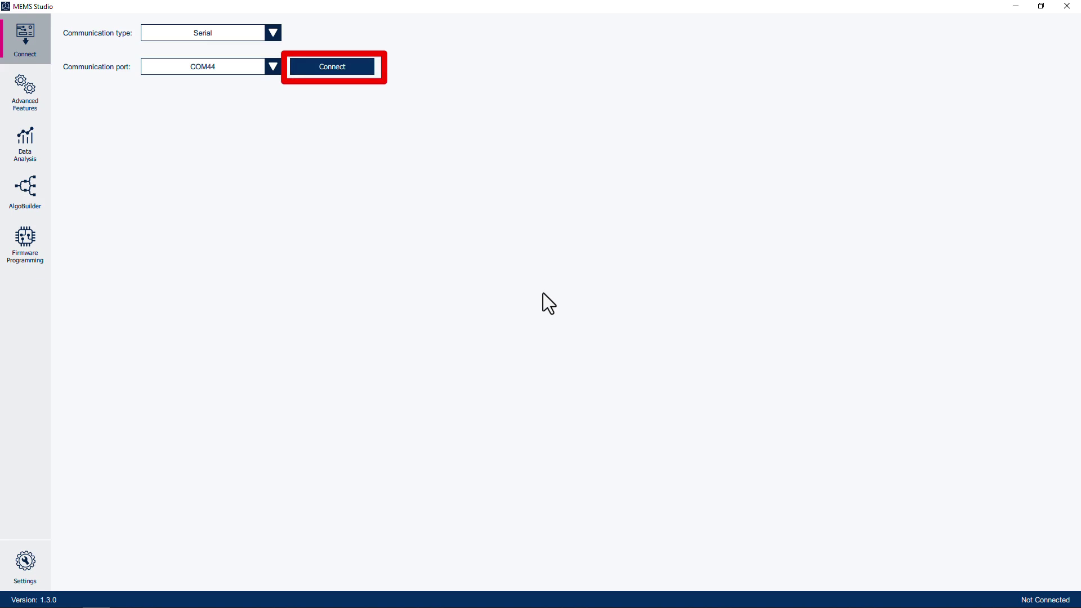
Step: Connect to the board over serial port COM44 and confirm the sensor selection with LIS2DUXS12 as the accelerometer
{"action": "left_click", "coordinate": [339, 65]}
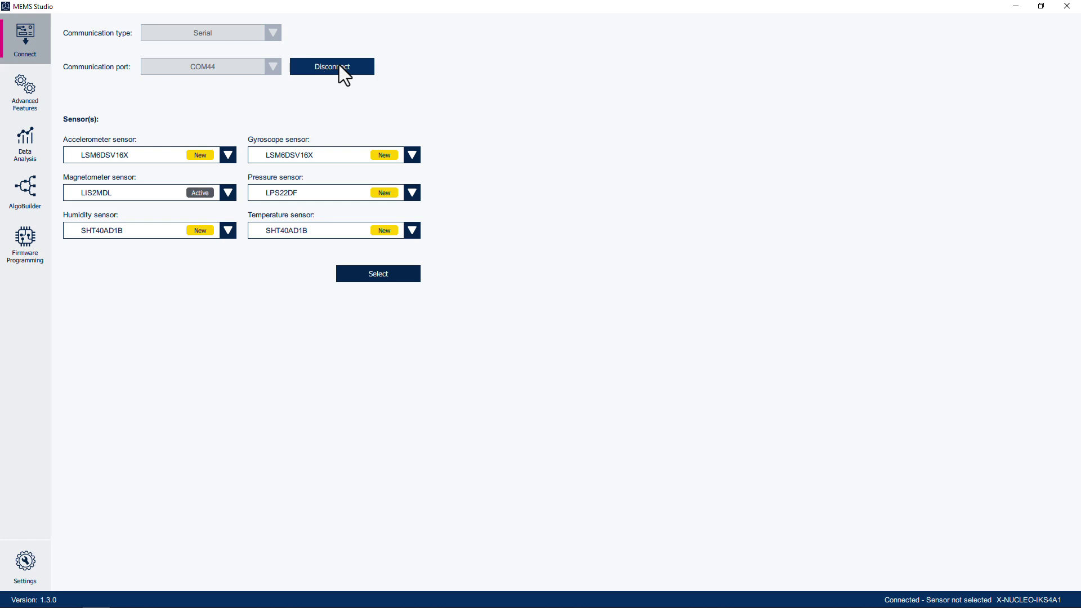
{"action": "left_click", "coordinate": [229, 154]}
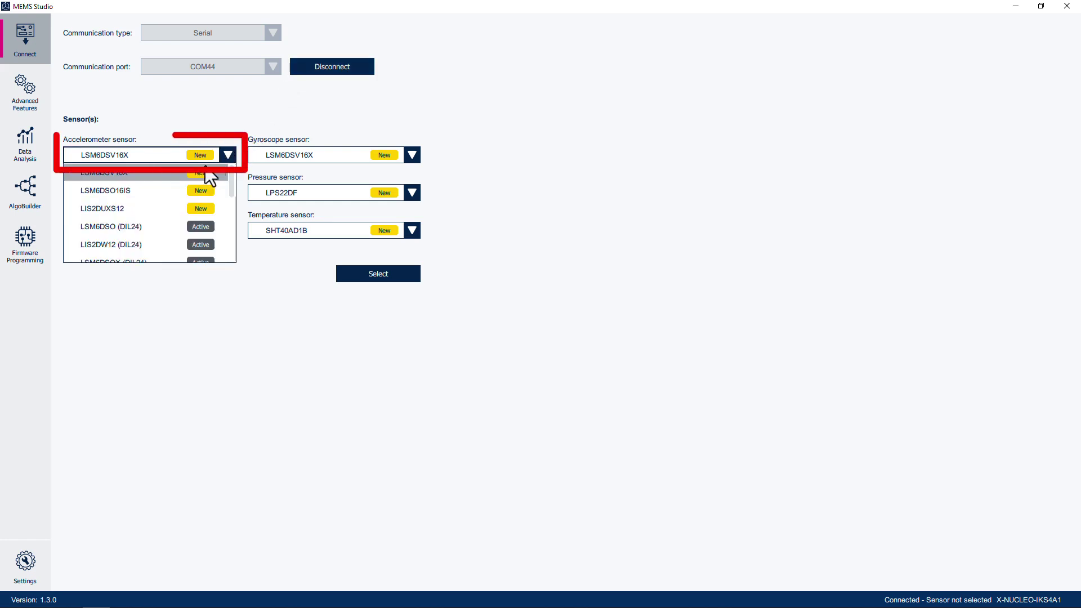
{"action": "left_click", "coordinate": [150, 208]}
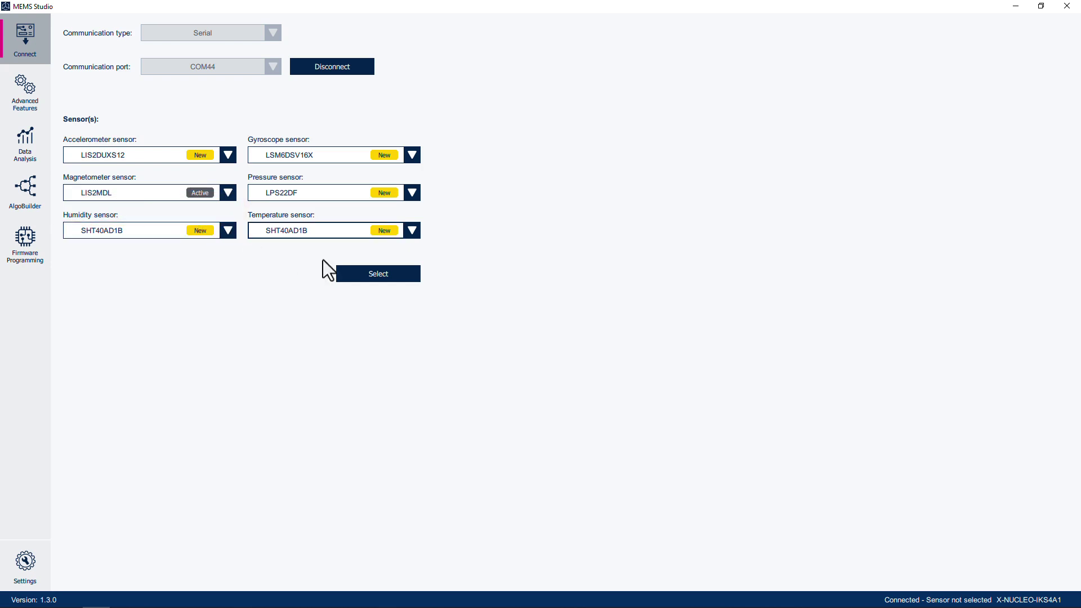
{"action": "left_click", "coordinate": [397, 281]}
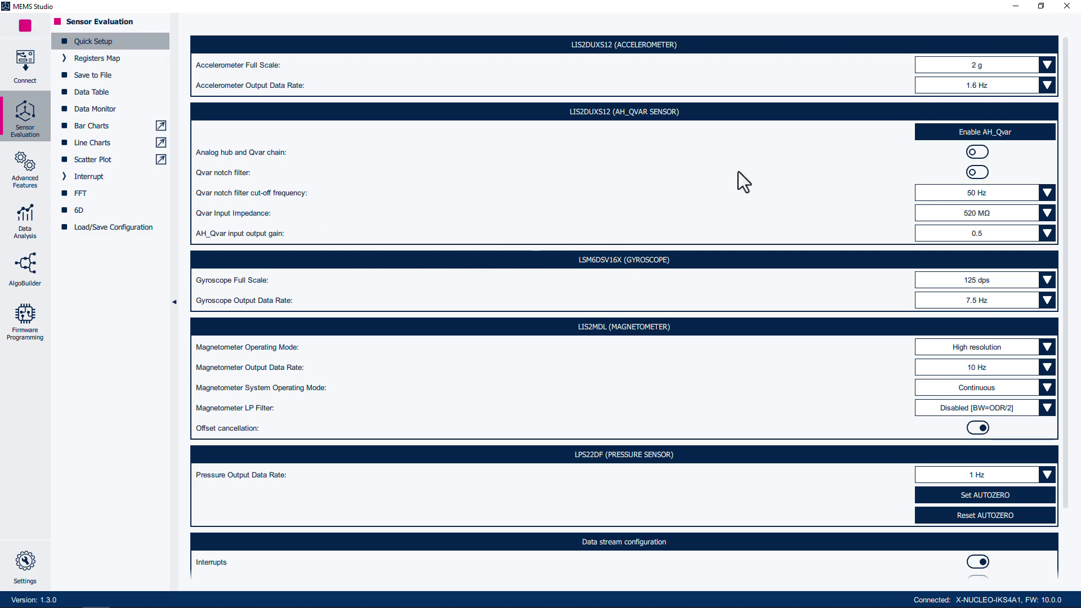
Step: Set the LIS2DUXS12 accelerometer's full scale to 16 g and its output data rate to 100 Hz
{"action": "left_click", "coordinate": [966, 63]}
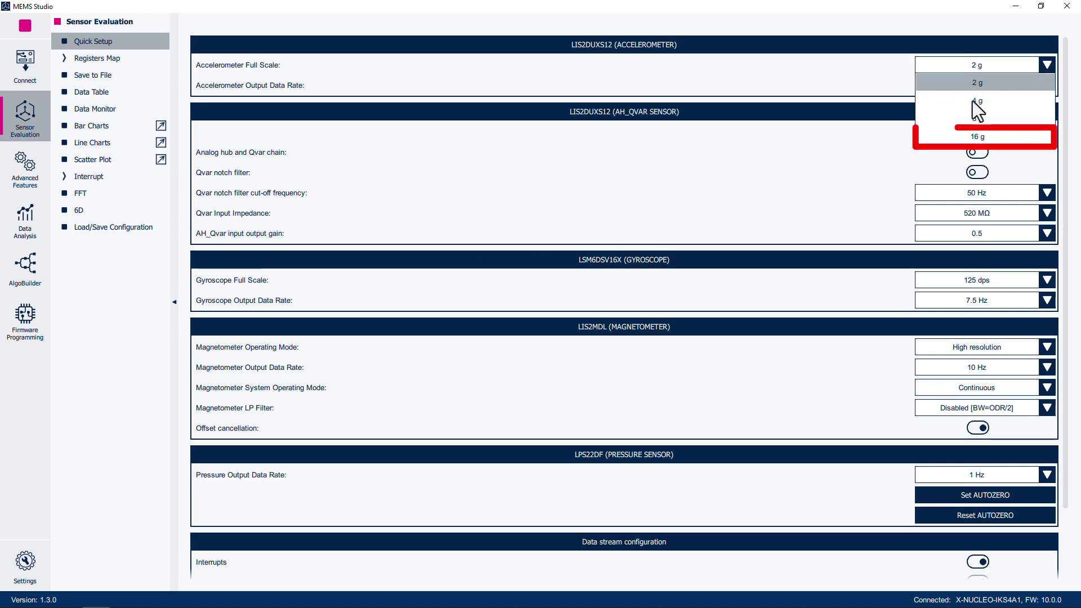
{"action": "left_click", "coordinate": [981, 138]}
{"action": "left_click", "coordinate": [1046, 84]}
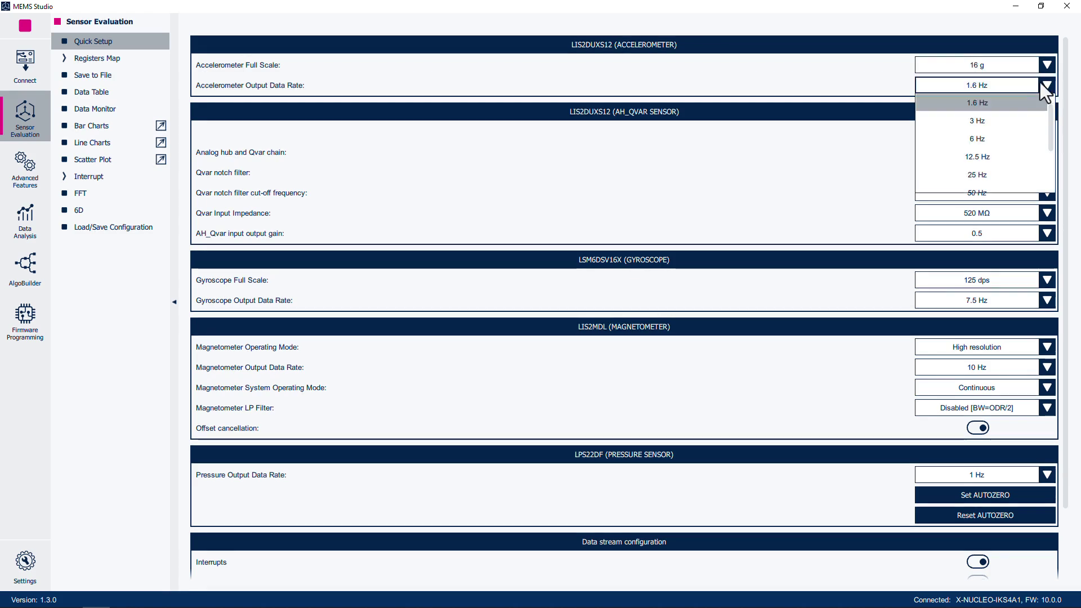
{"action": "left_click_drag", "start_coordinate": [1052, 141], "coordinate": [1043, 181]}
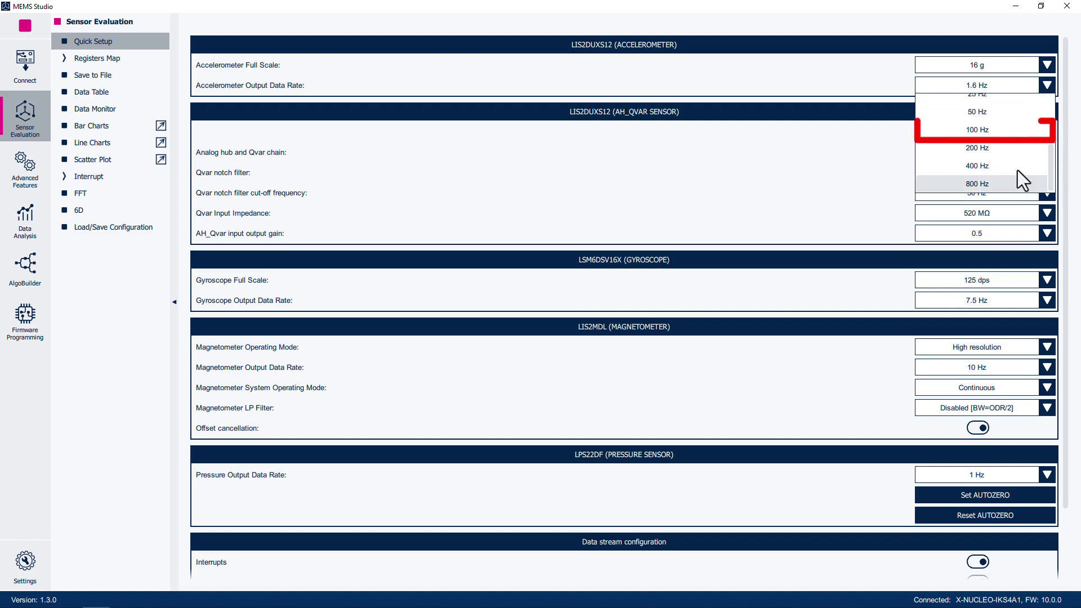
{"action": "left_click", "coordinate": [1012, 131]}
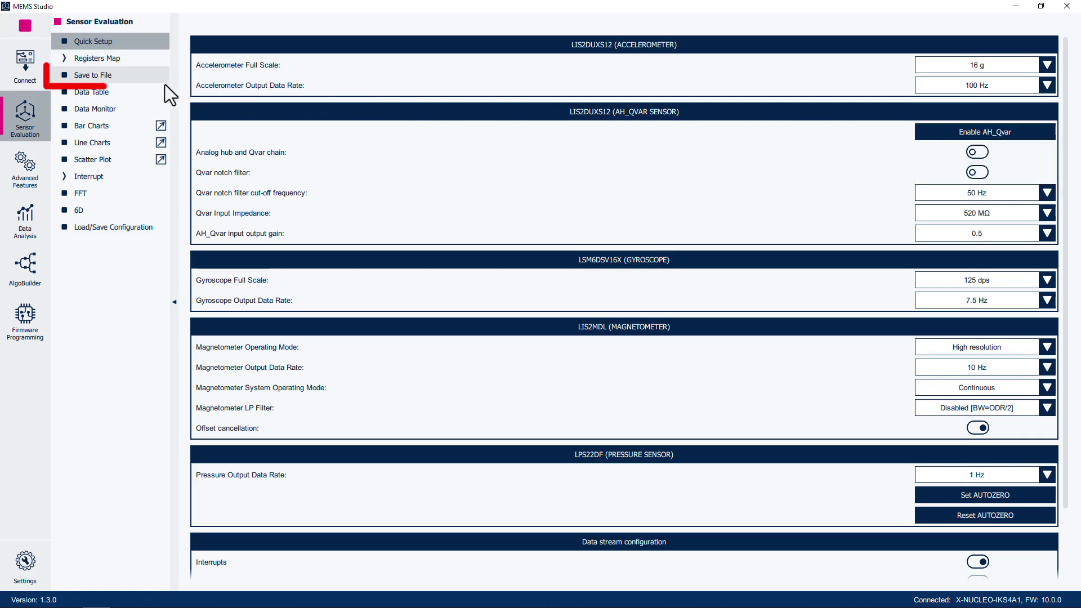
Step: Set the sensor data log file to acceleration.csv in the MEMS_Studio-Workshop\Module4\logs folder
{"action": "left_click", "coordinate": [124, 81]}
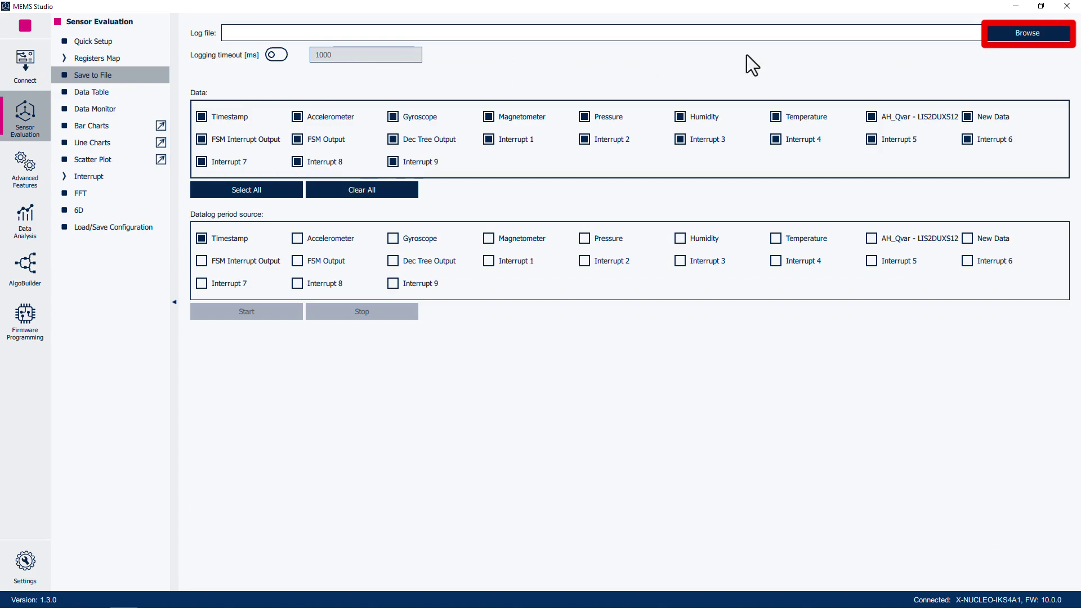
{"action": "left_click", "coordinate": [1019, 32]}
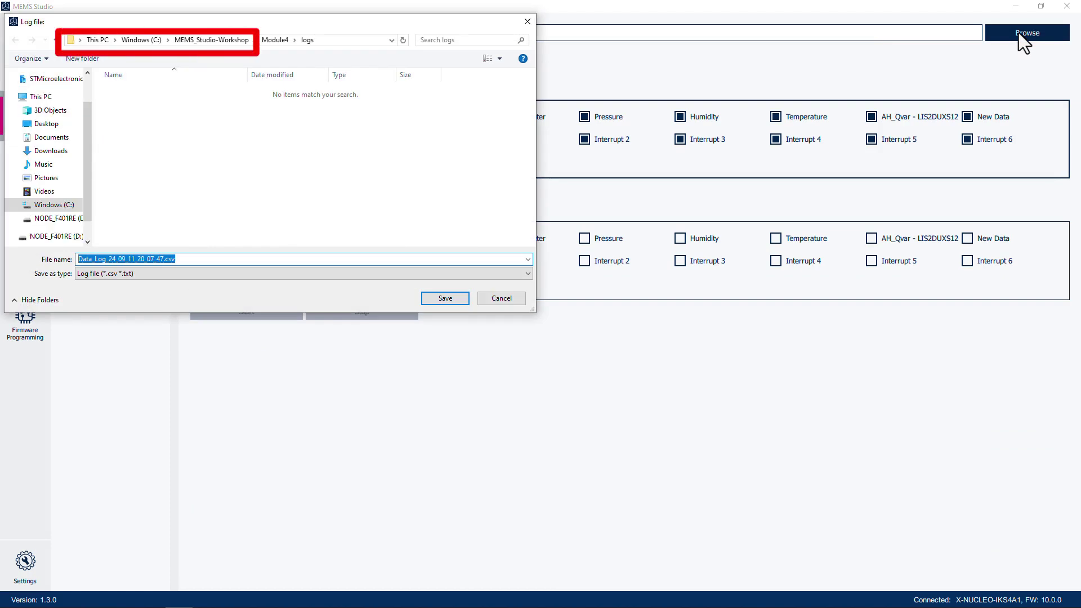
{"action": "left_click", "coordinate": [242, 42]}
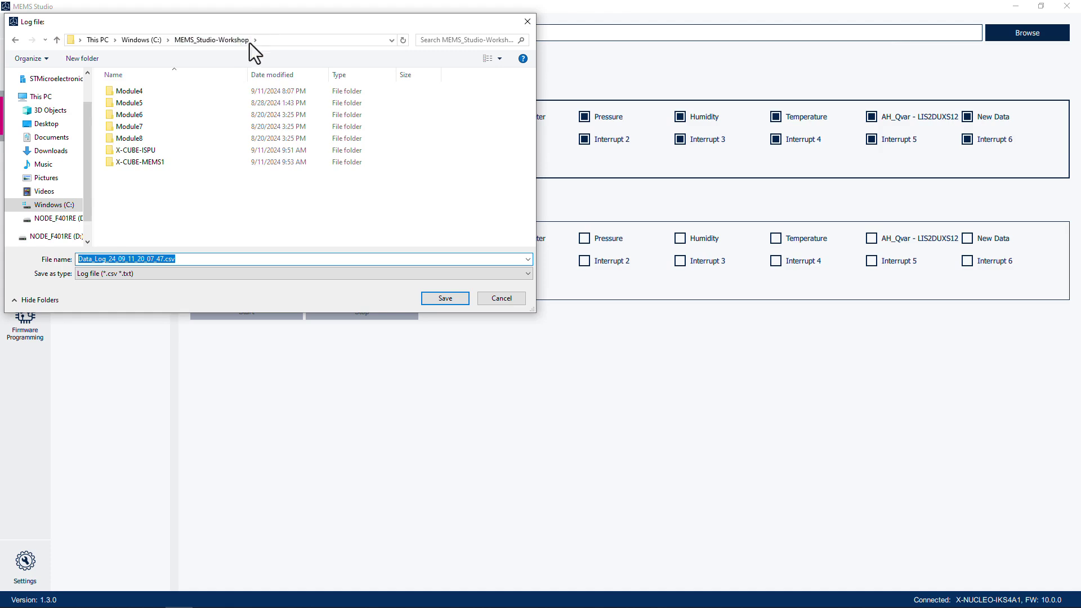
{"action": "left_click", "coordinate": [293, 43]}
{"action": "left_click", "coordinate": [293, 43]}
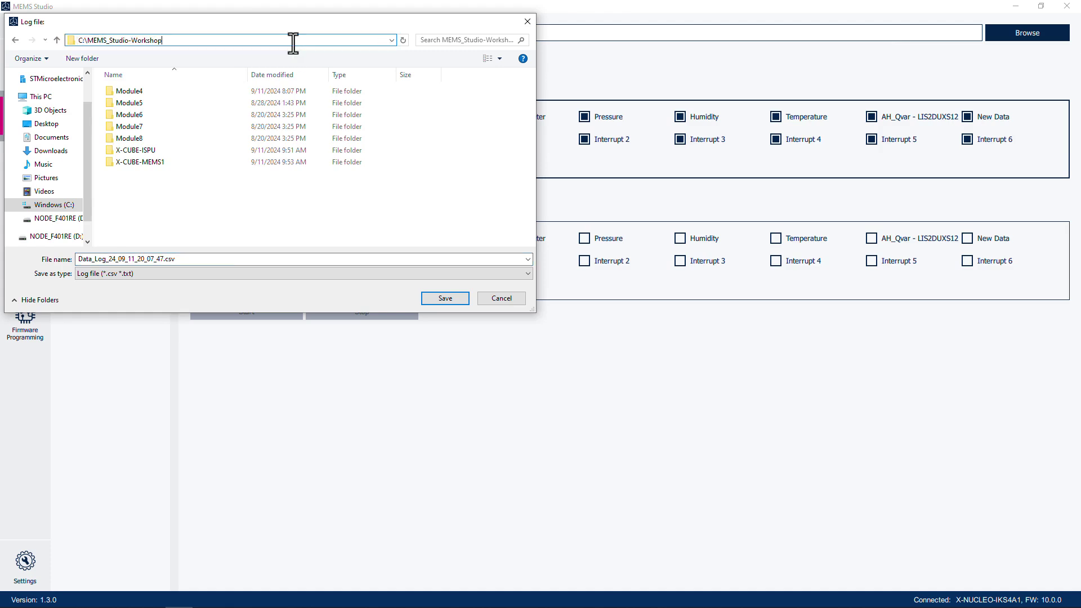
{"action": "double_click", "coordinate": [218, 90]}
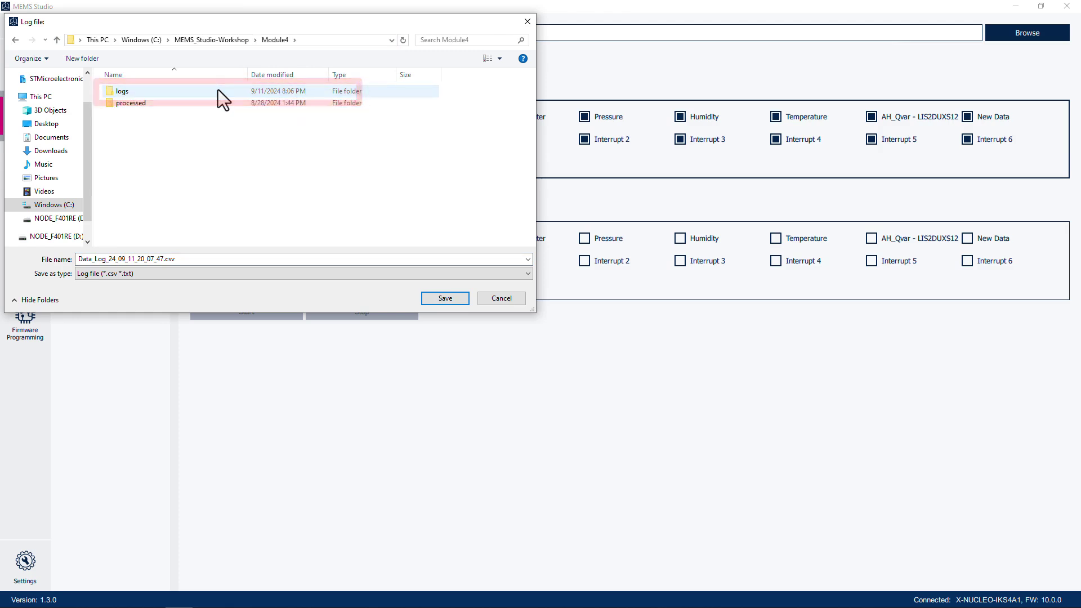
{"action": "double_click", "coordinate": [219, 91]}
{"action": "double_click", "coordinate": [201, 259]}
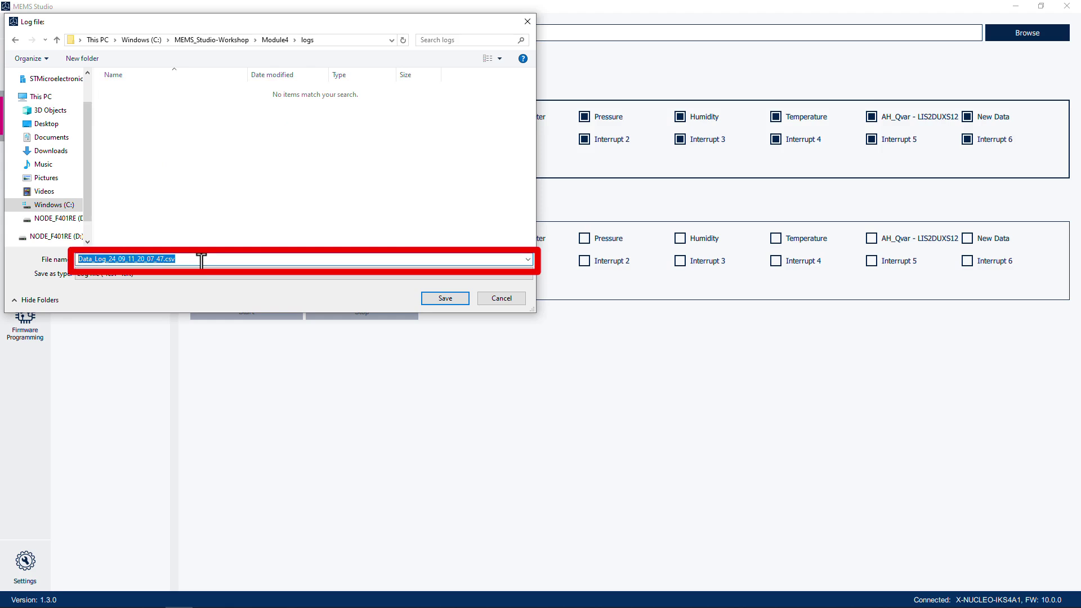
{"action": "type", "text": "accel"}
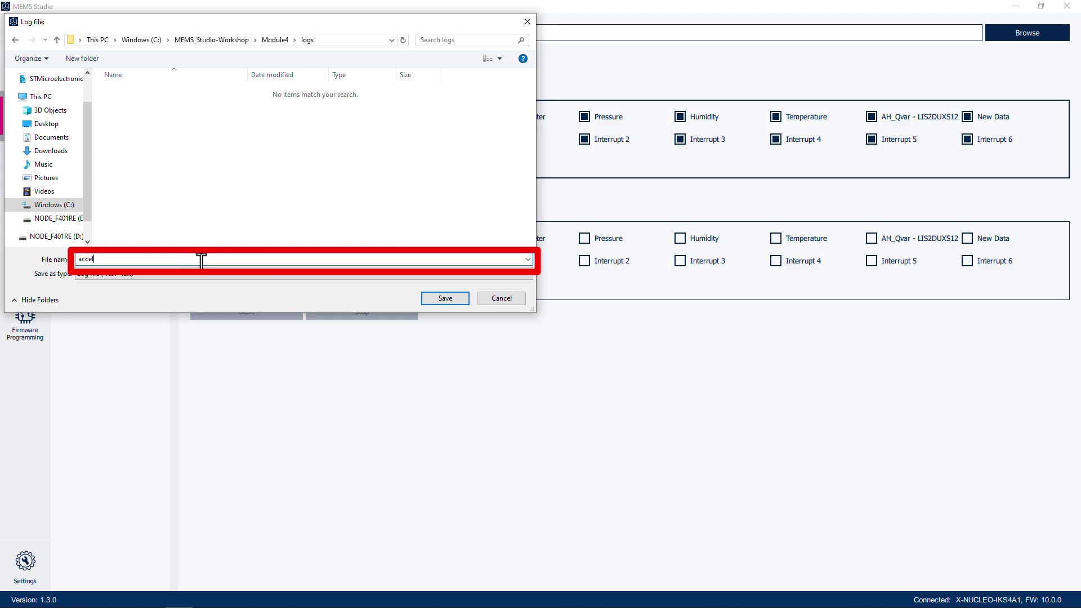
{"action": "type", "text": "eration.csv"}
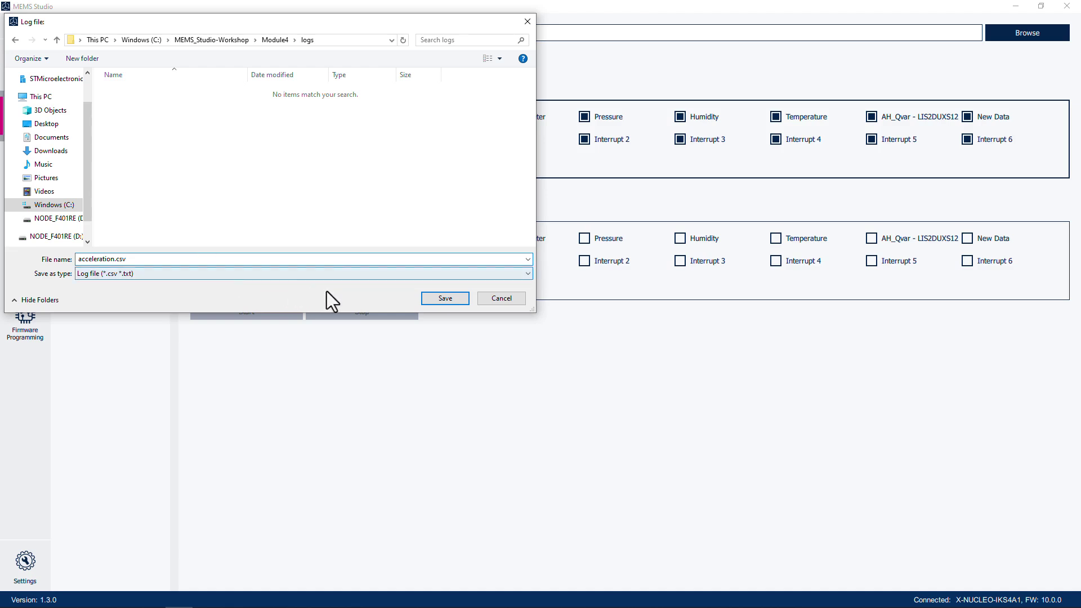
{"action": "left_click", "coordinate": [451, 299]}
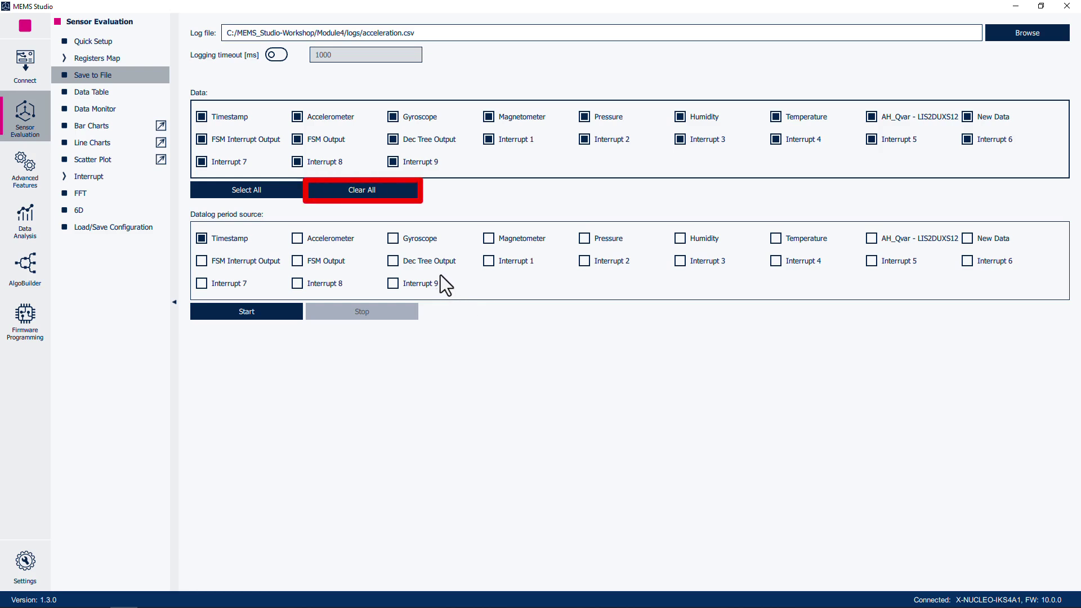
Step: Restrict the logged data to Timestamp and Accelerometer, and use Accelerometer as the datalog period source
{"action": "left_click", "coordinate": [390, 189]}
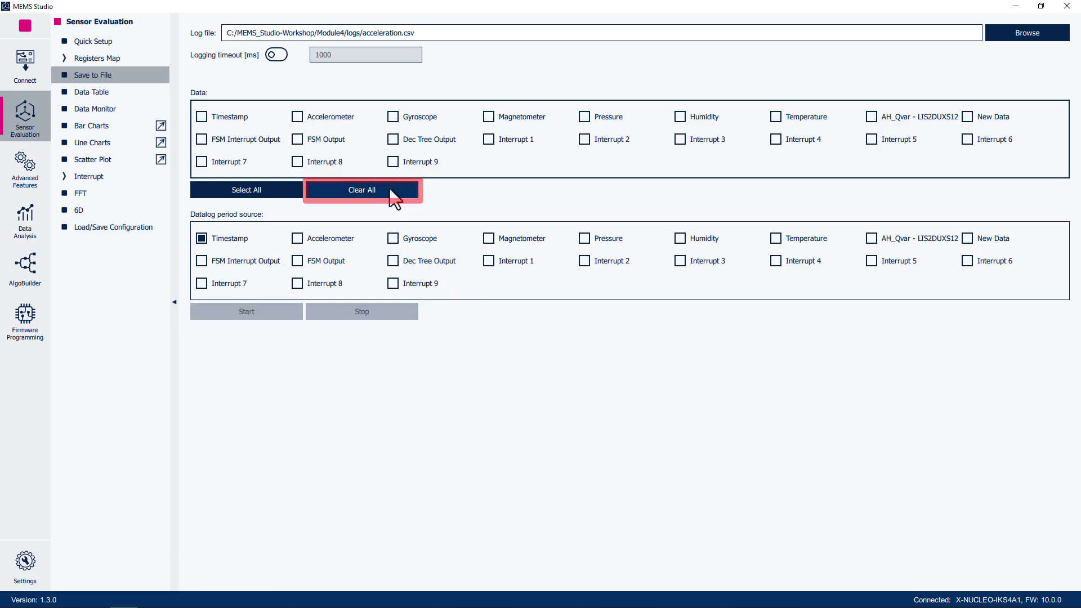
{"action": "left_click", "coordinate": [230, 125]}
{"action": "left_click", "coordinate": [313, 117]}
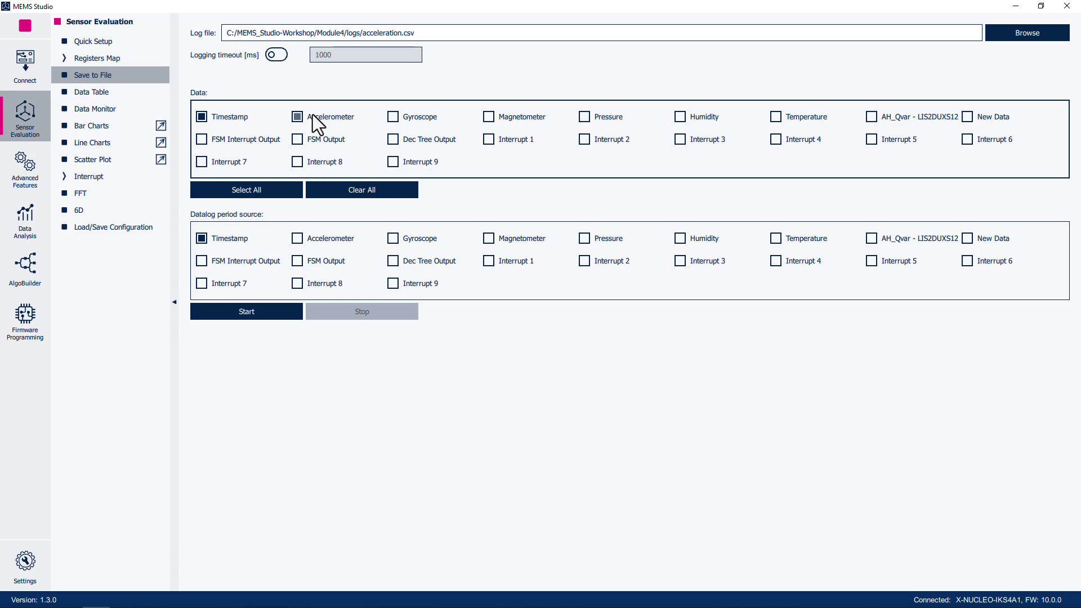
{"action": "left_click", "coordinate": [313, 115]}
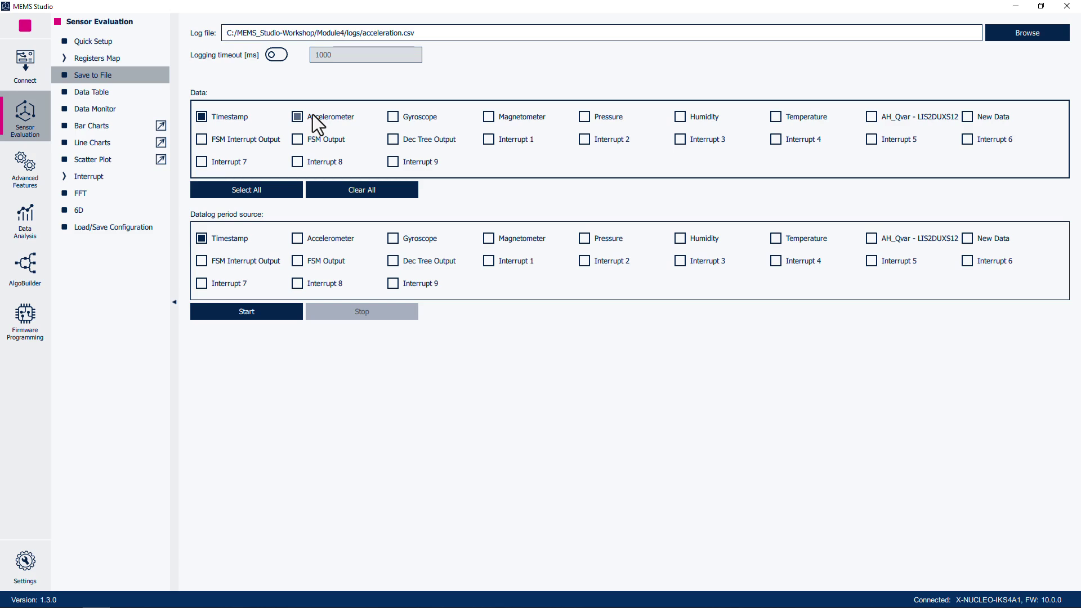
{"action": "left_click", "coordinate": [322, 242]}
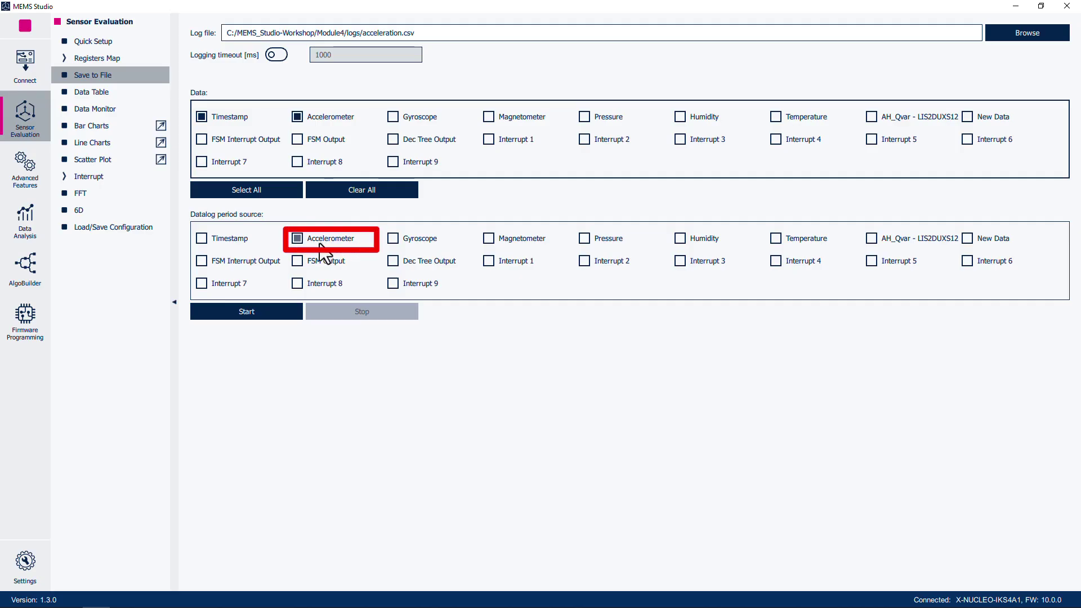
Step: Start data logging and show only the accelerometer line chart, collapsing the gyroscope and magnetometer charts
{"action": "left_click", "coordinate": [242, 314]}
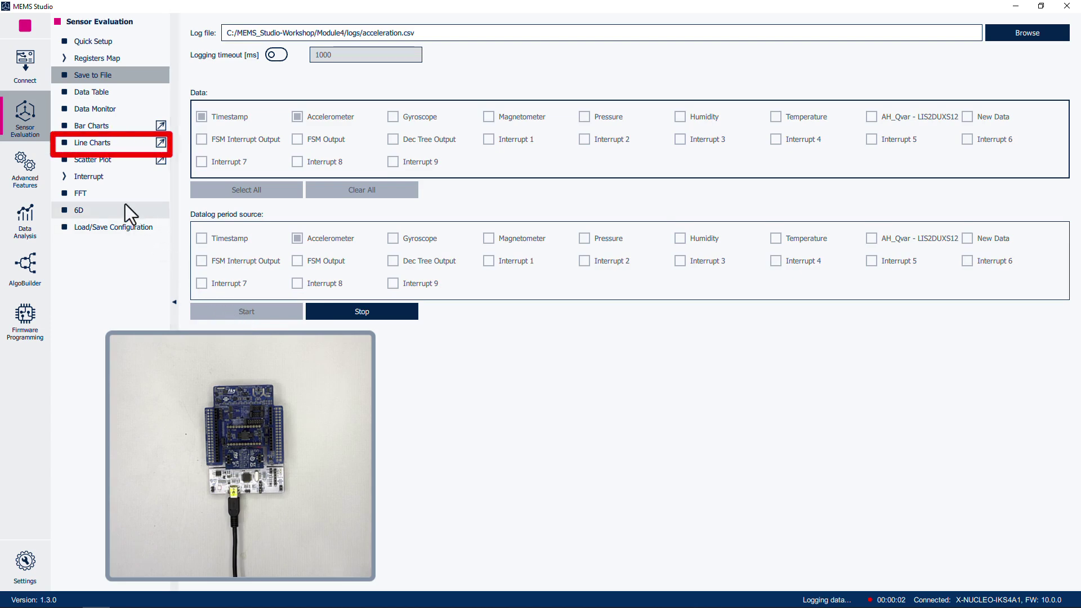
{"action": "left_click", "coordinate": [93, 143]}
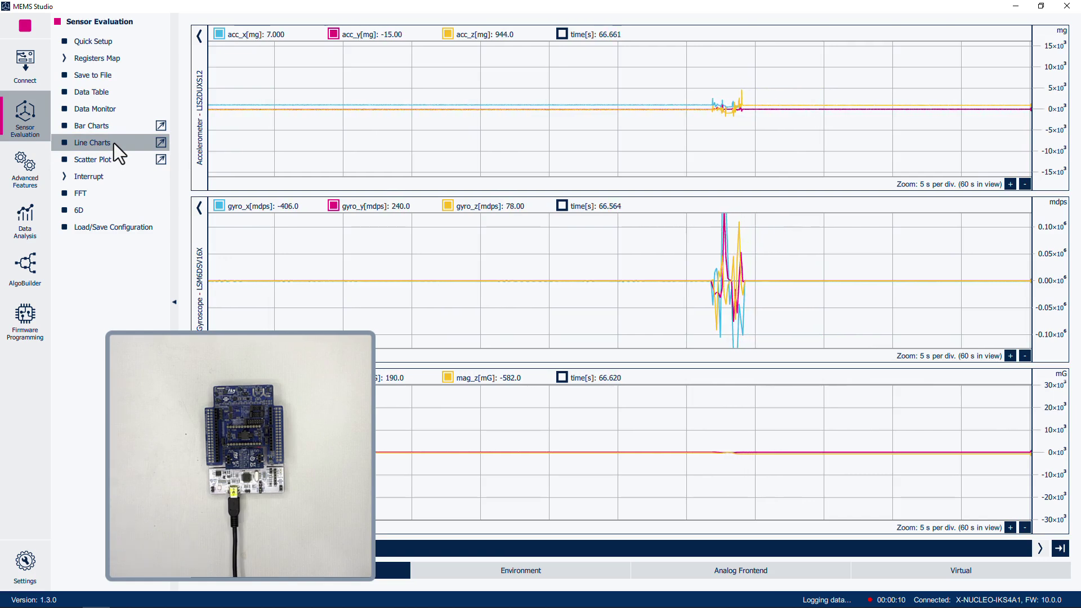
{"action": "left_click", "coordinate": [199, 208]}
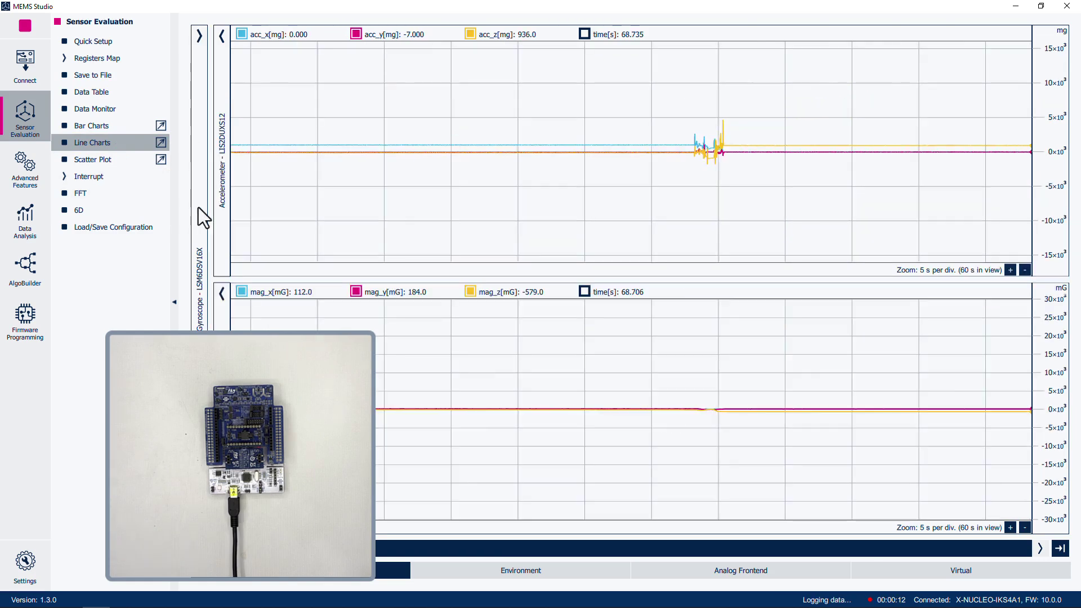
{"action": "left_click", "coordinate": [223, 298]}
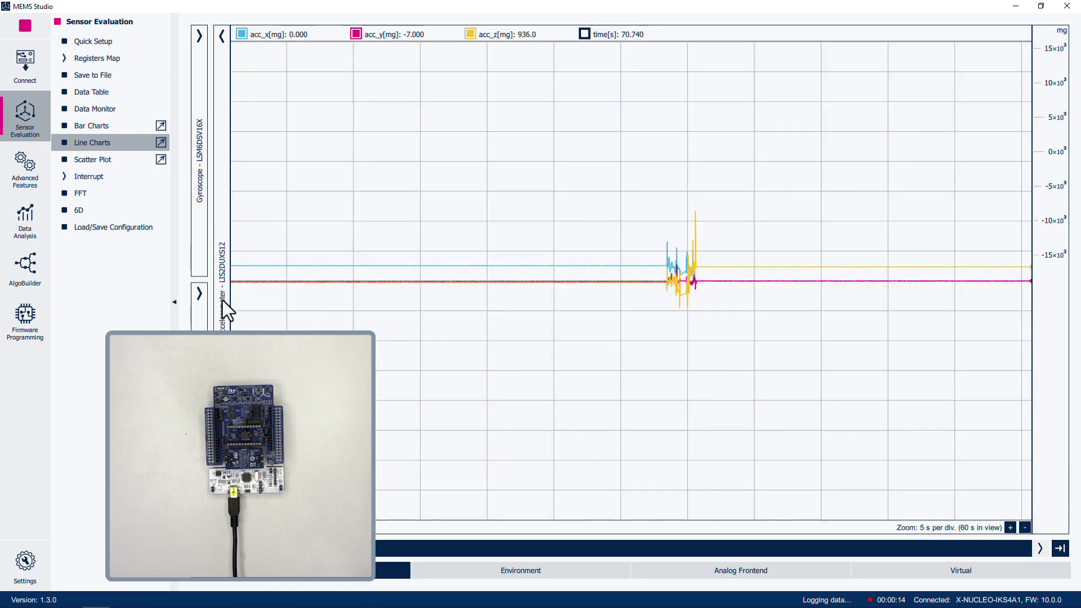
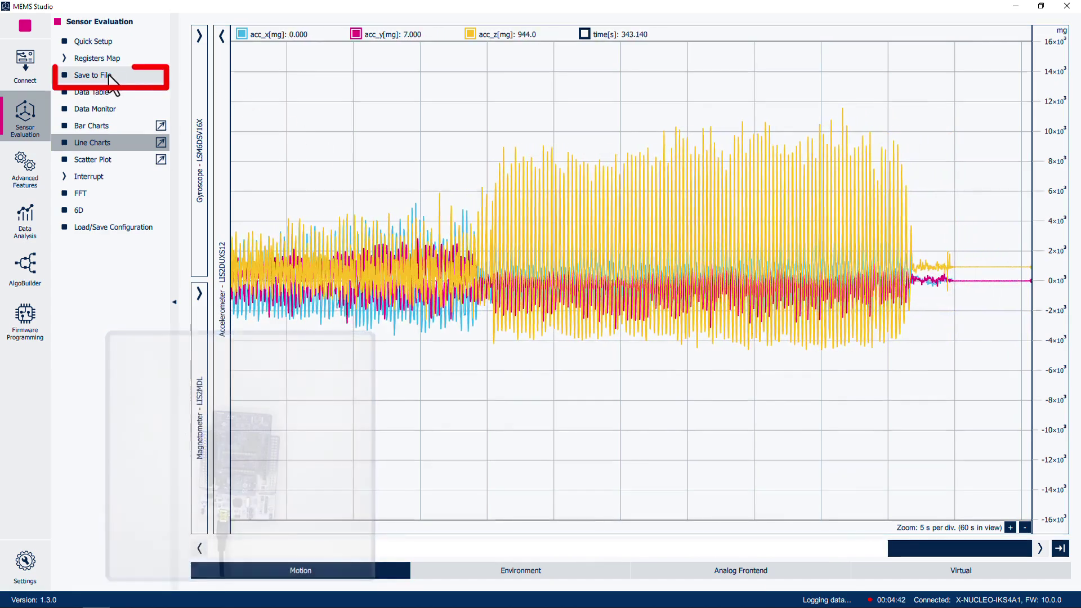
Step: Stop logging to acceleration.csv and stop the sensor data stream
{"action": "left_click", "coordinate": [110, 75]}
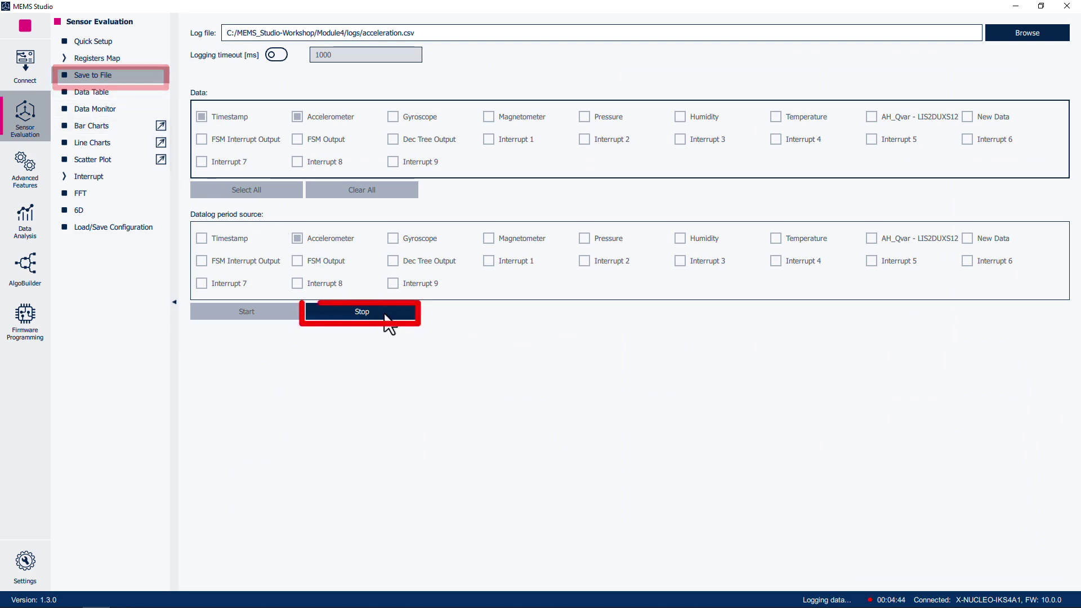
{"action": "left_click", "coordinate": [365, 316]}
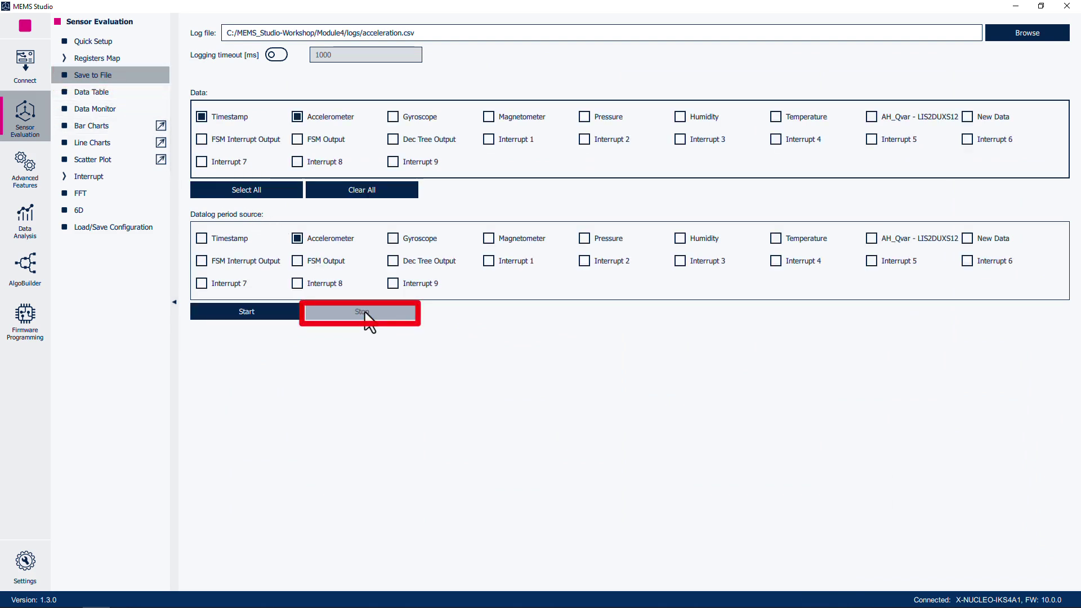
{"action": "left_click", "coordinate": [297, 238]}
{"action": "left_click", "coordinate": [22, 28]}
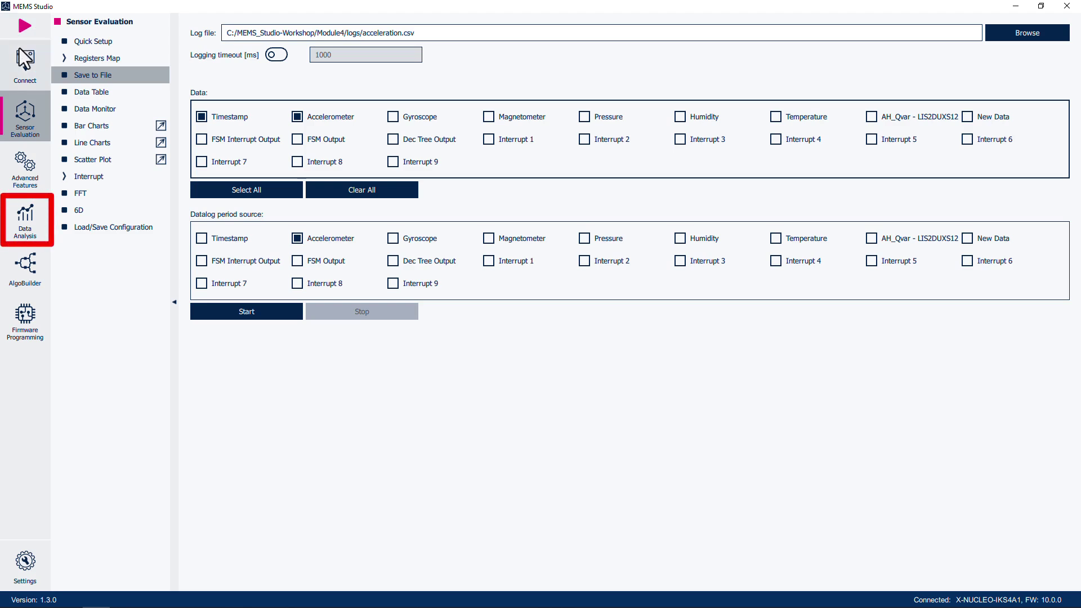
Step: Load acceleration.csv from the MEMS_Studio-Workshop\Module4\logs folder into the time-domain data analysis
{"action": "left_click", "coordinate": [26, 222]}
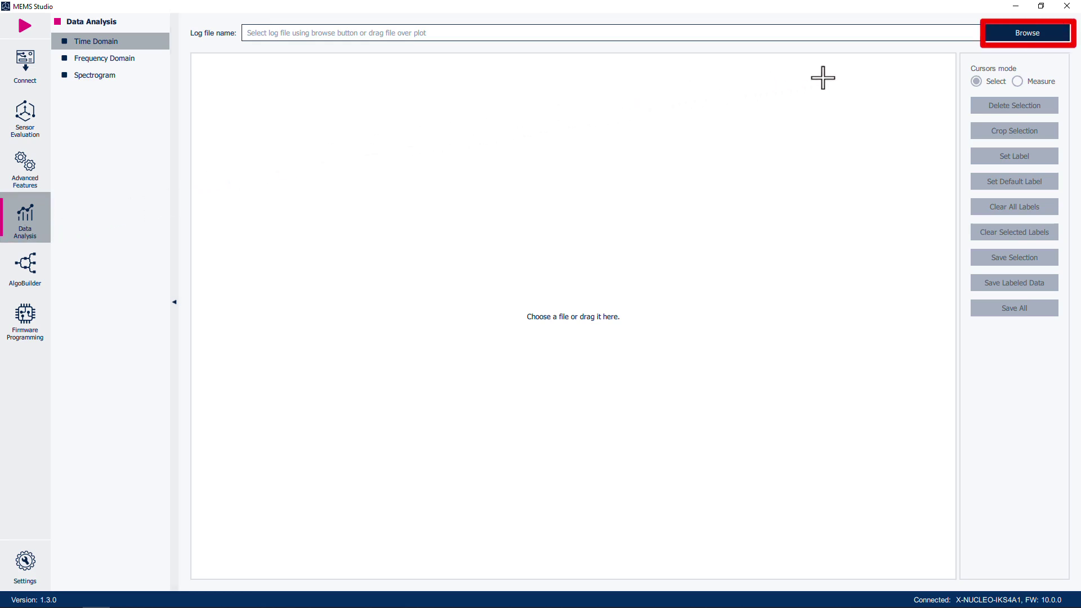
{"action": "left_click", "coordinate": [1029, 35]}
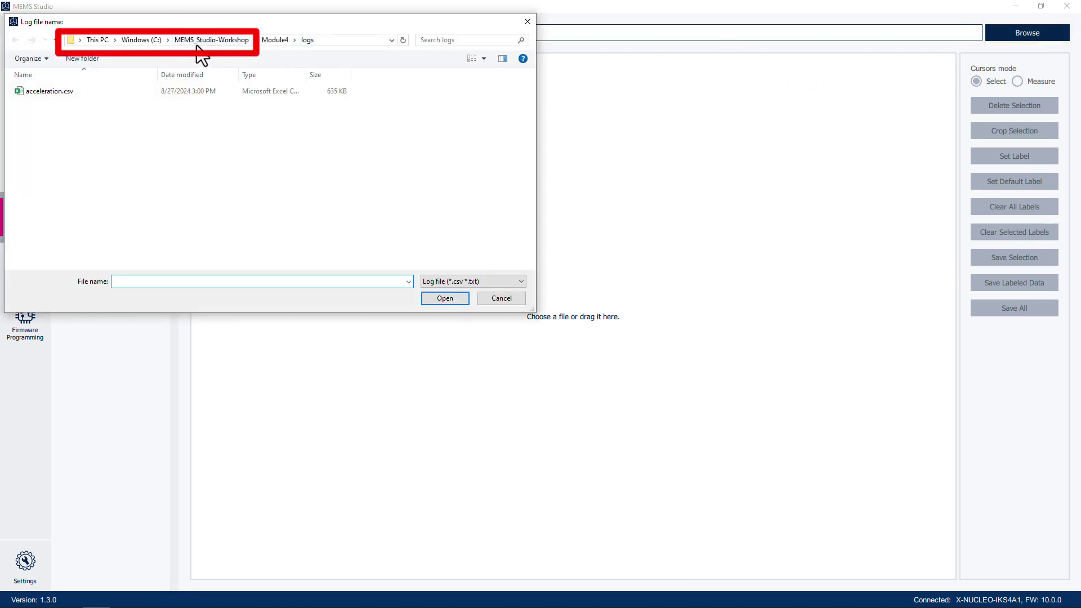
{"action": "left_click", "coordinate": [214, 40]}
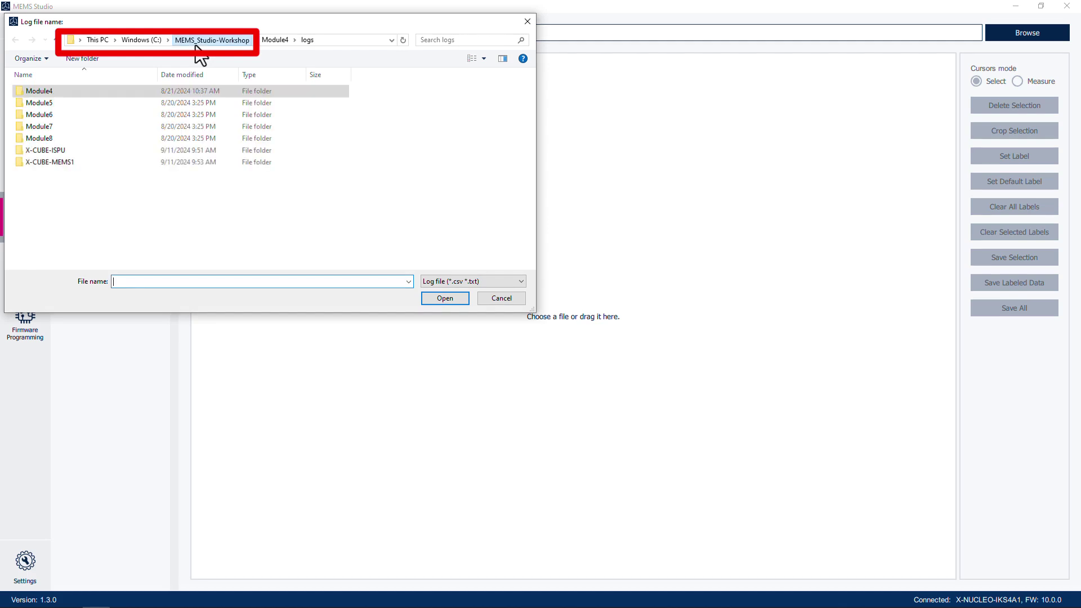
{"action": "double_click", "coordinate": [49, 91]}
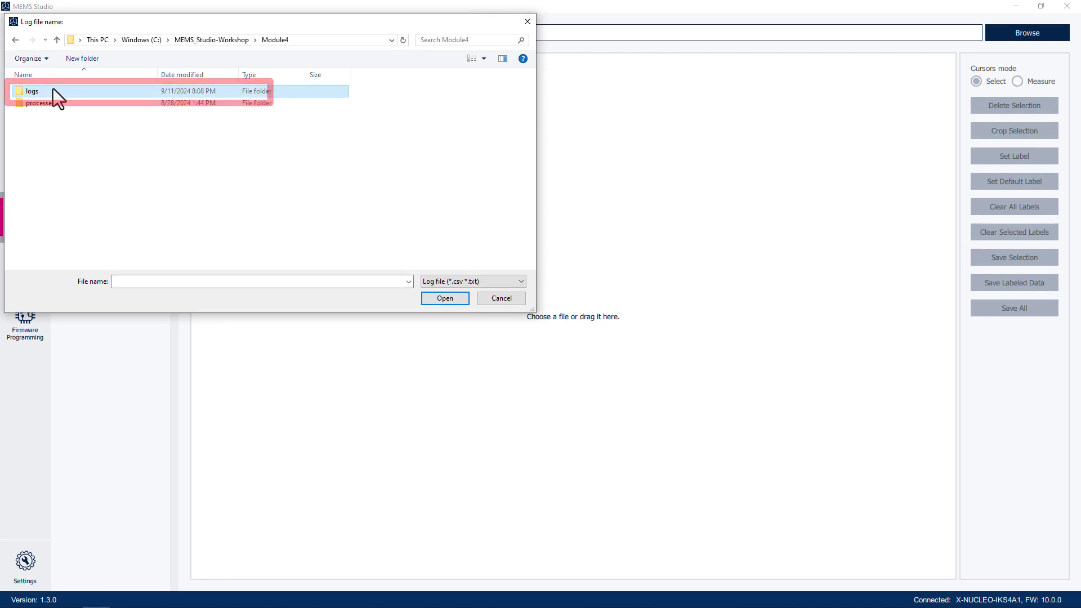
{"action": "double_click", "coordinate": [53, 90]}
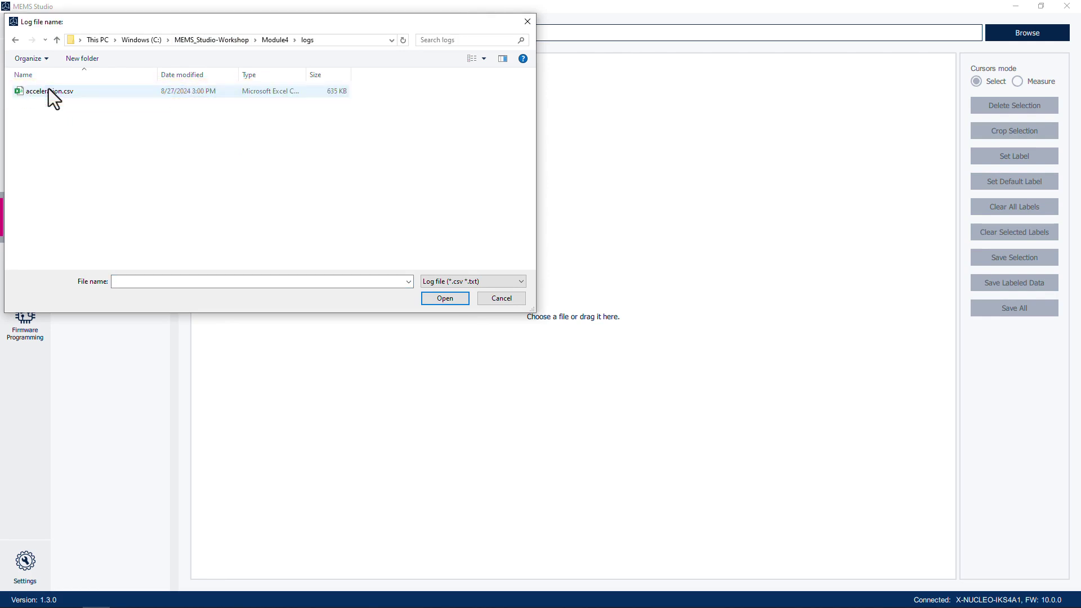
{"action": "left_click", "coordinate": [49, 91]}
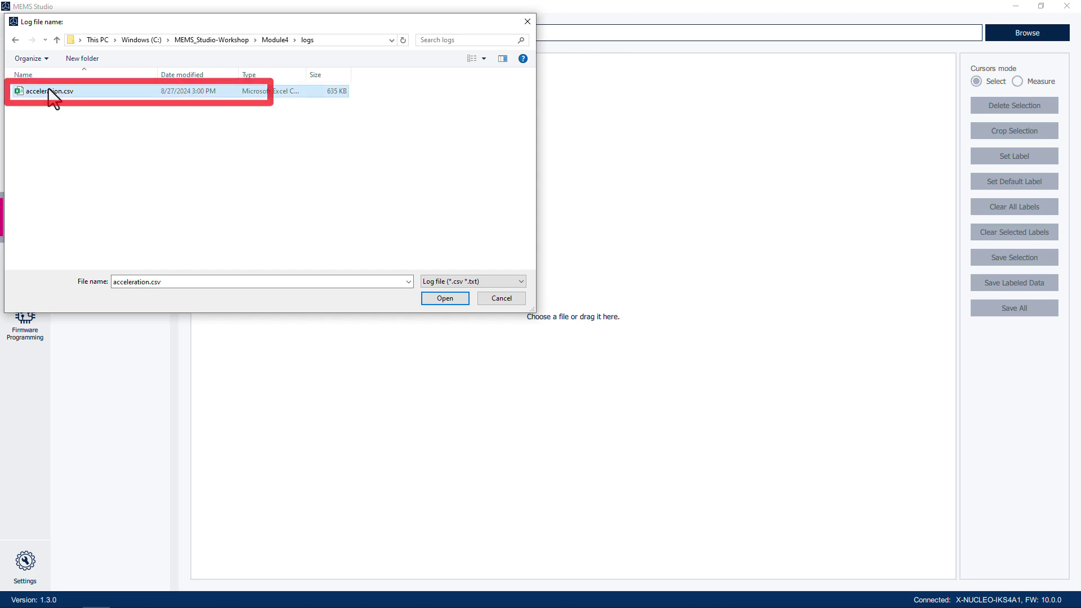
{"action": "double_click", "coordinate": [48, 90]}
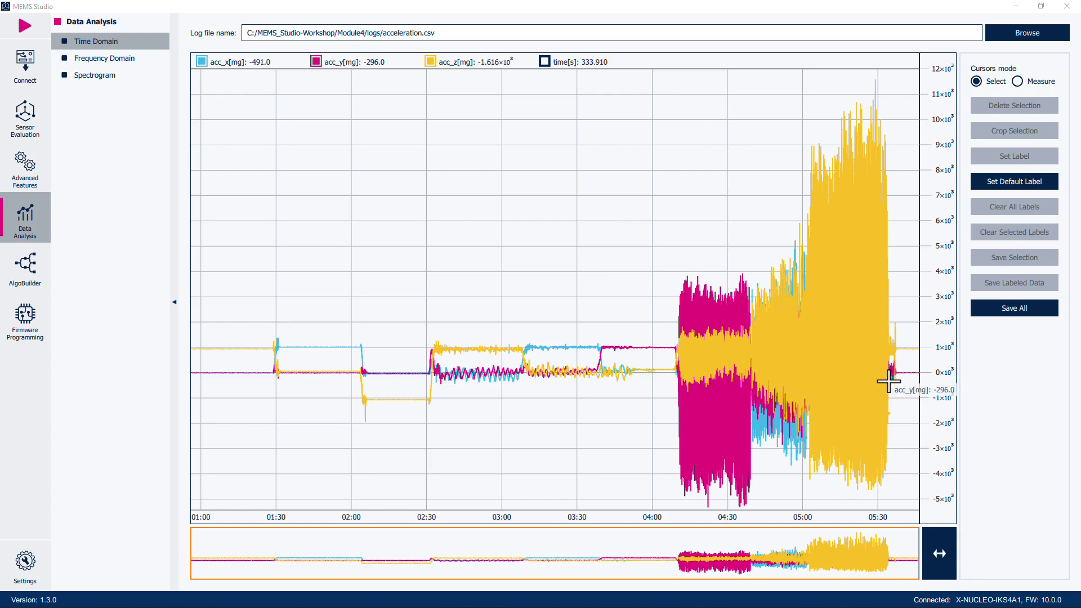
Step: Select the first flat section of the plot, from about 57 s to 87 s, and give it the new label "stable"
{"action": "left_click", "coordinate": [189, 340]}
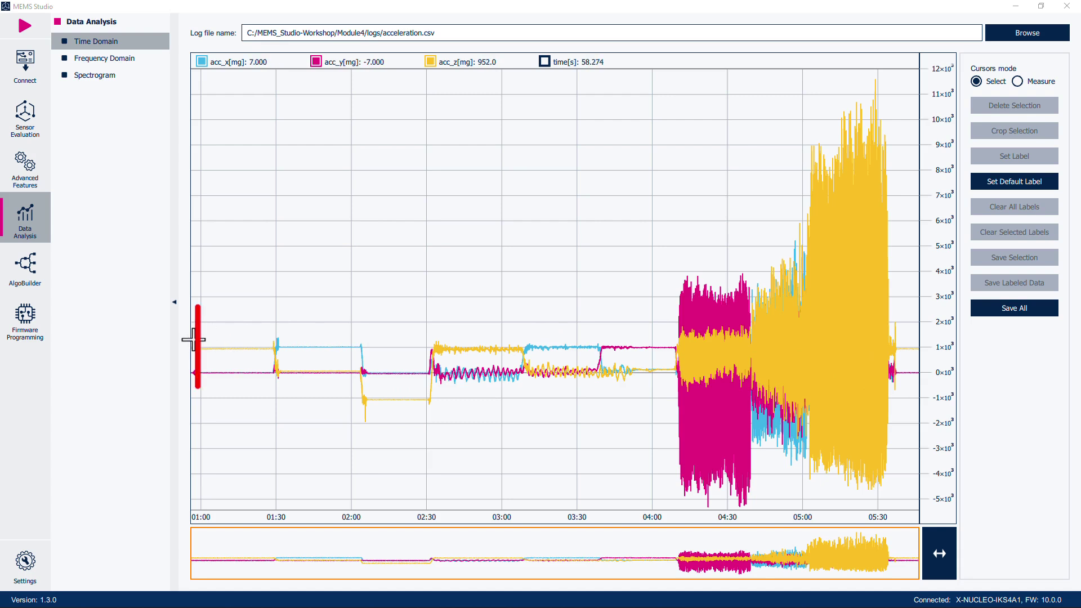
{"action": "left_click", "coordinate": [193, 340]}
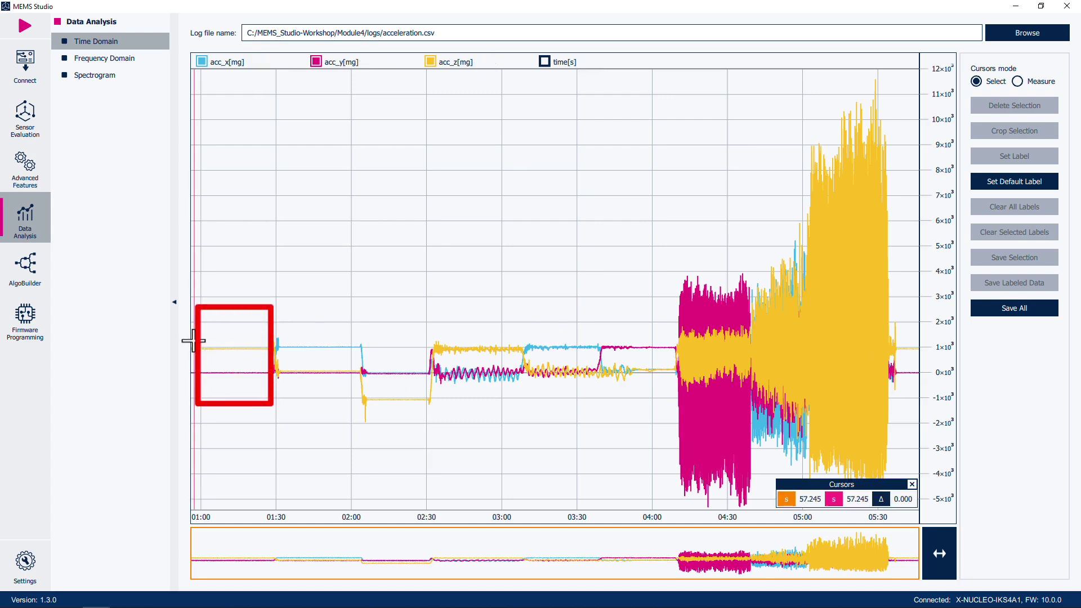
{"action": "left_click_drag", "start_coordinate": [193, 340], "coordinate": [269, 345]}
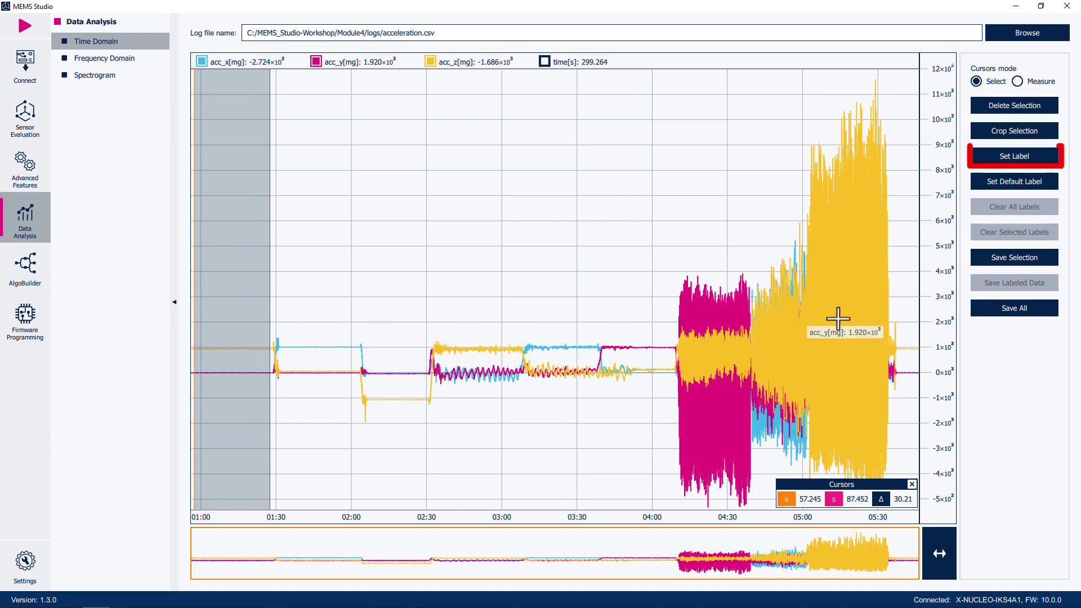
{"action": "left_click", "coordinate": [1015, 154]}
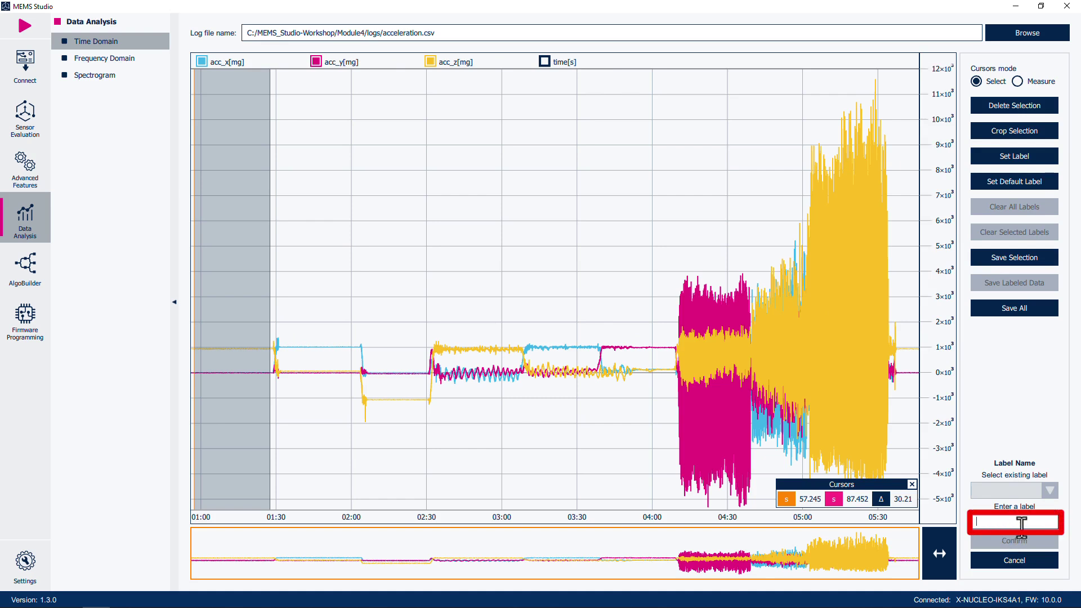
{"action": "type", "text": "stable"}
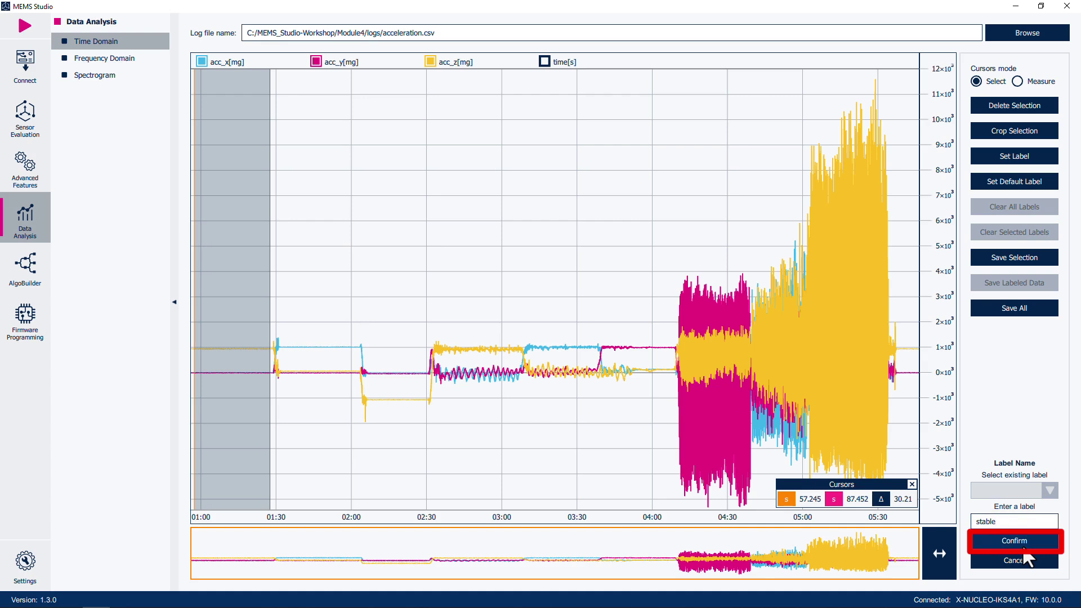
{"action": "left_click", "coordinate": [1023, 544]}
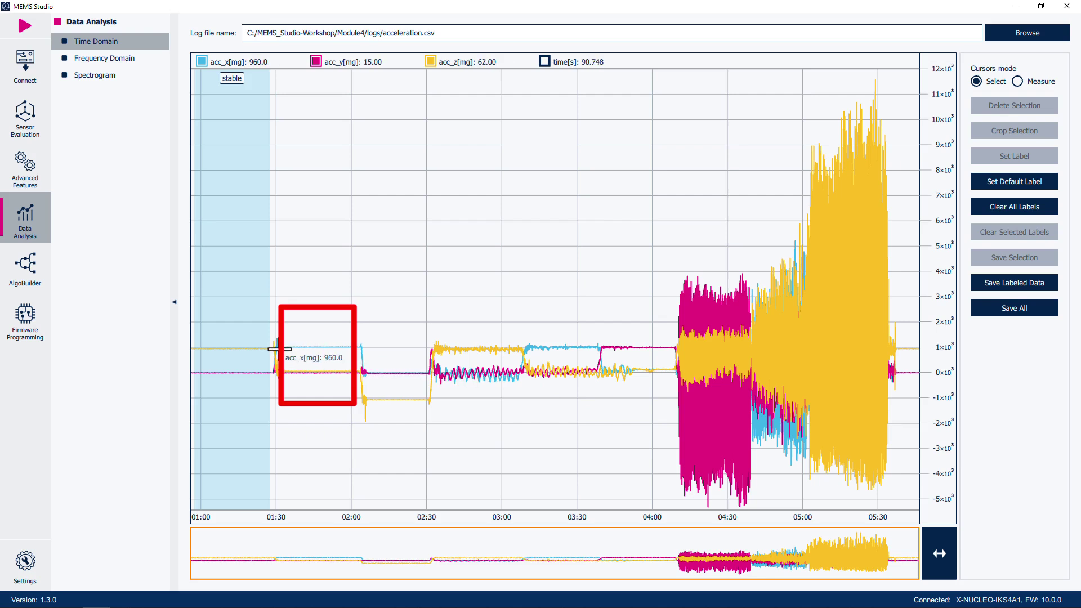
Step: Select the second flat section, from about 92 s to 121 s, and assign it the existing label "stable"
{"action": "mouse_move", "coordinate": [279, 349]}
{"action": "left_mouse_down"}
{"action": "mouse_move", "coordinate": [321, 358]}
{"action": "mouse_move", "coordinate": [353, 355]}
{"action": "mouse_move", "coordinate": [359, 343]}
{"action": "left_mouse_up"}
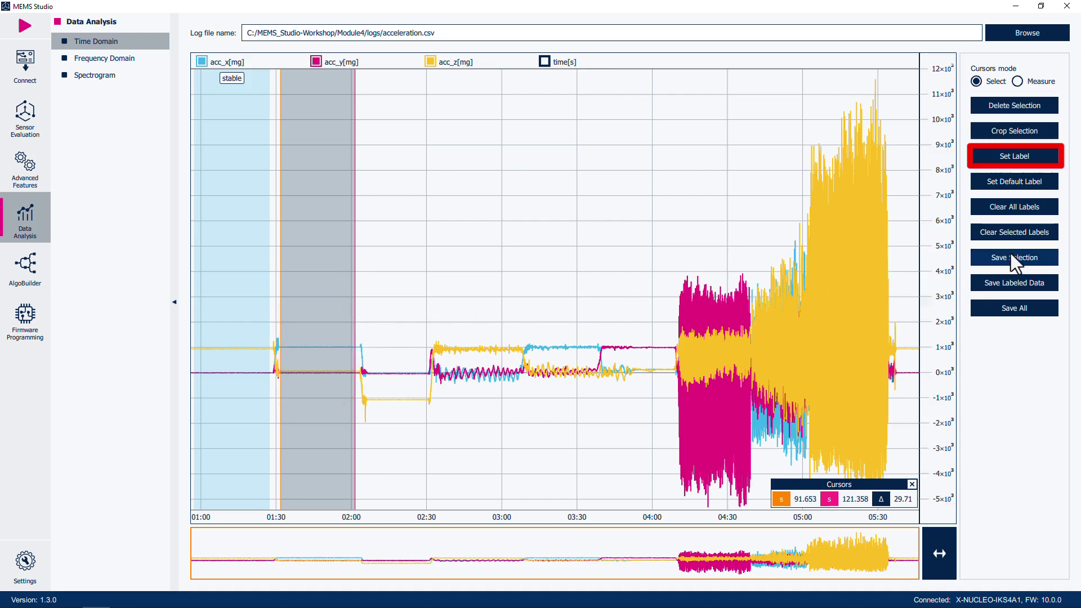
{"action": "left_click", "coordinate": [1027, 161]}
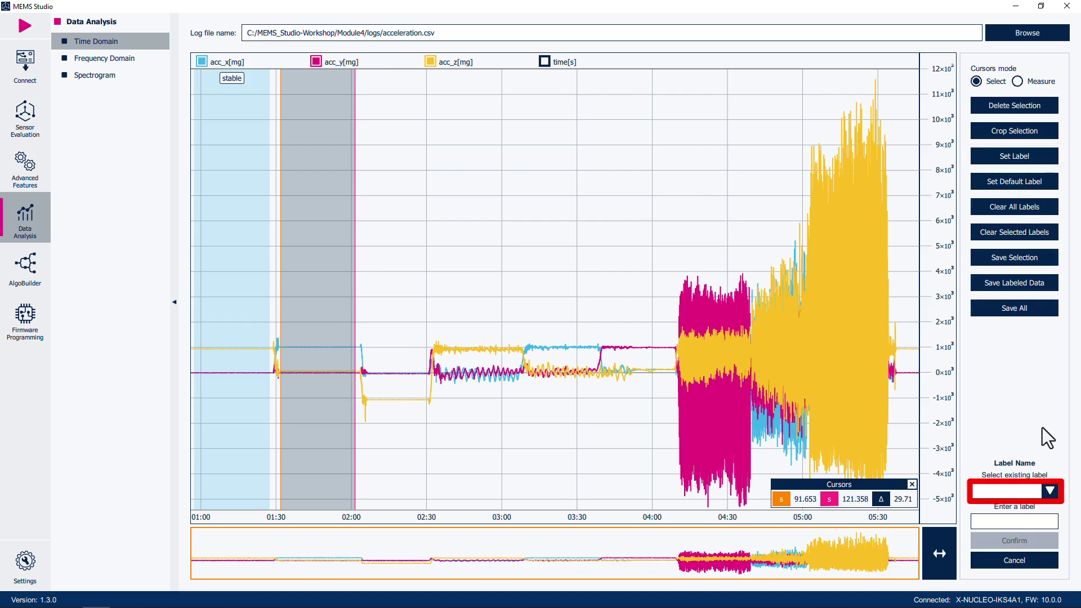
{"action": "left_click", "coordinate": [1050, 492]}
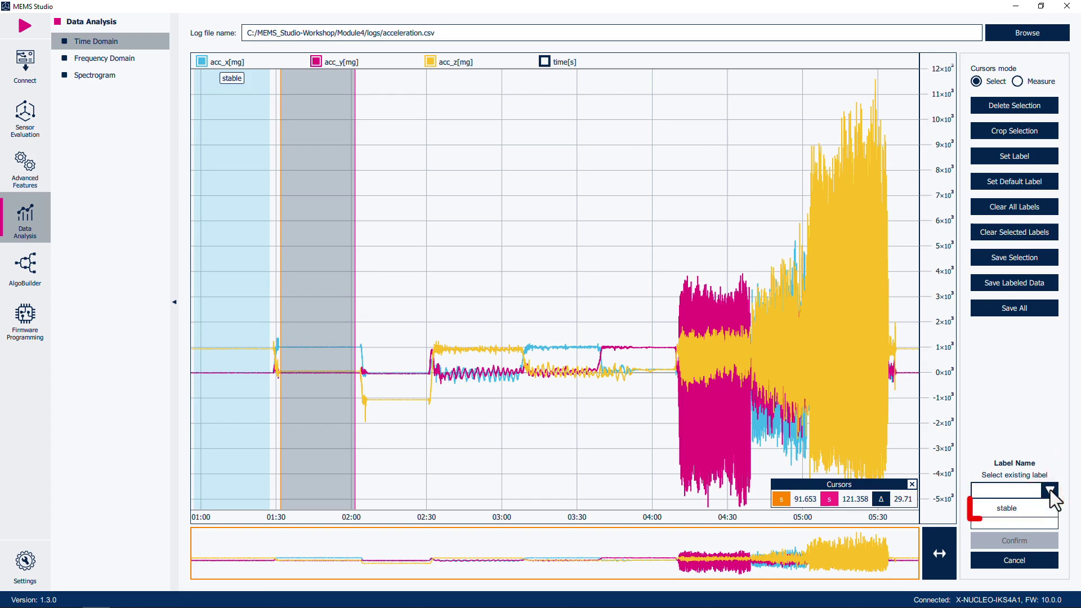
{"action": "left_click", "coordinate": [1041, 509]}
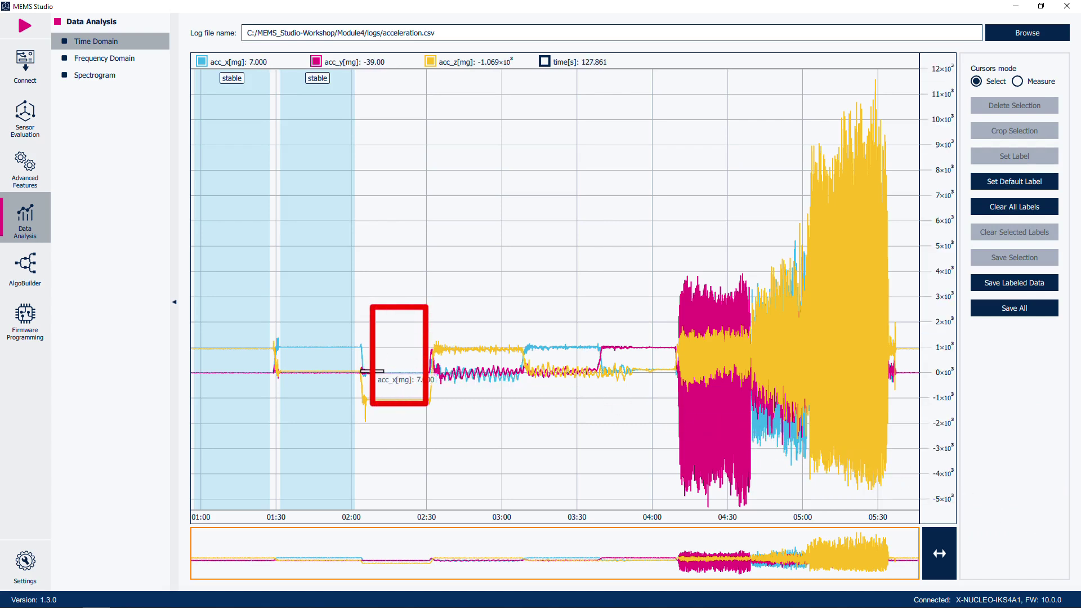
Step: Select the third flat section, from about 128 s to 149 s, and assign it the existing label "stable"
{"action": "left_click", "coordinate": [372, 370]}
{"action": "mouse_move", "coordinate": [385, 373]}
{"action": "left_mouse_down"}
{"action": "mouse_move", "coordinate": [450, 372]}
{"action": "mouse_move", "coordinate": [422, 371]}
{"action": "left_mouse_up"}
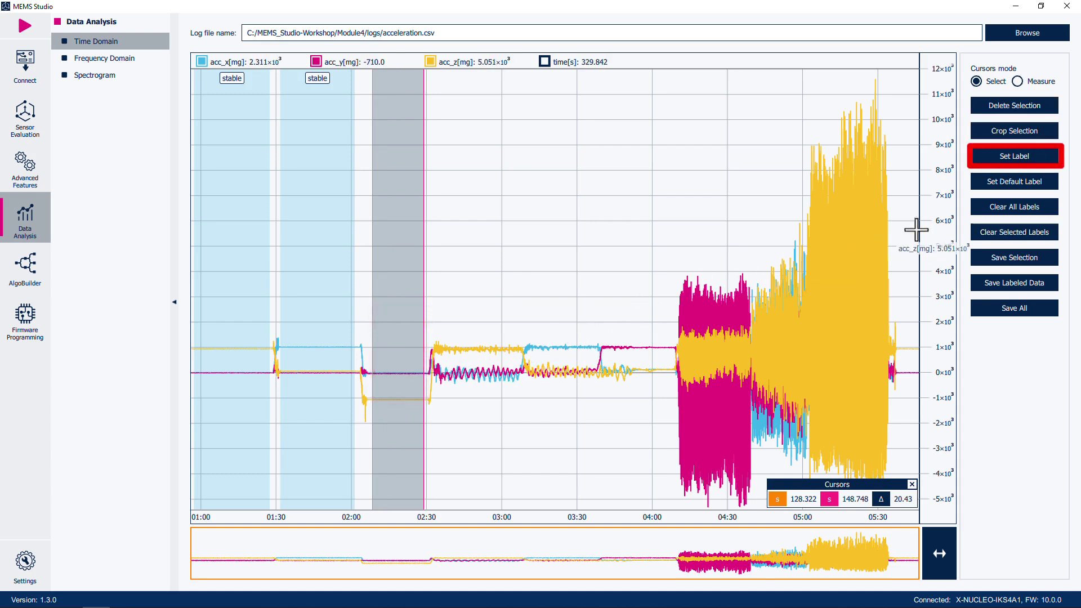
{"action": "left_click", "coordinate": [1034, 158]}
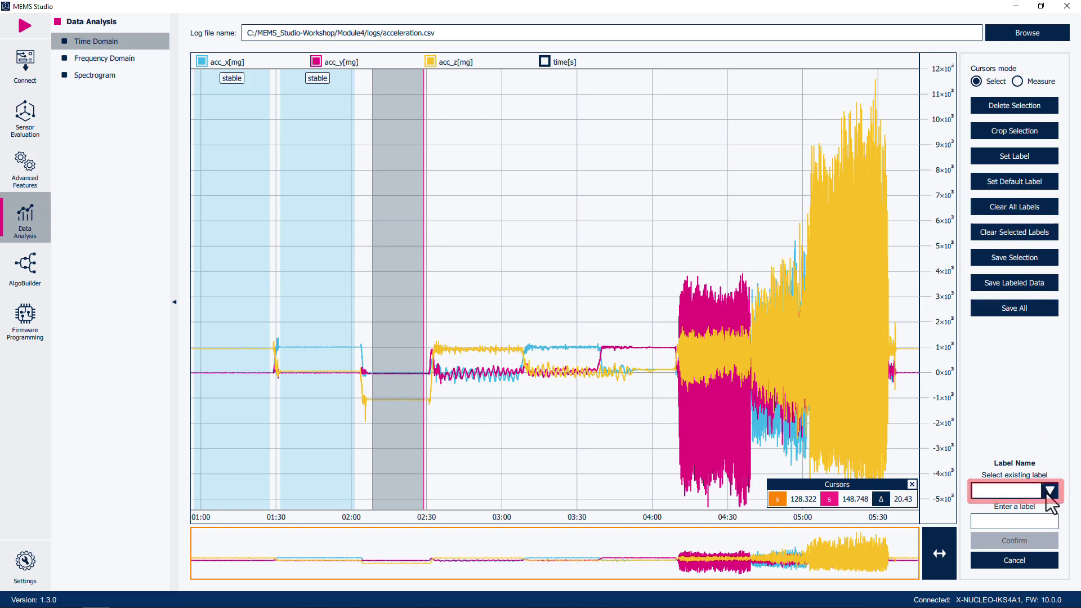
{"action": "left_click", "coordinate": [1047, 490]}
{"action": "left_click", "coordinate": [1031, 512]}
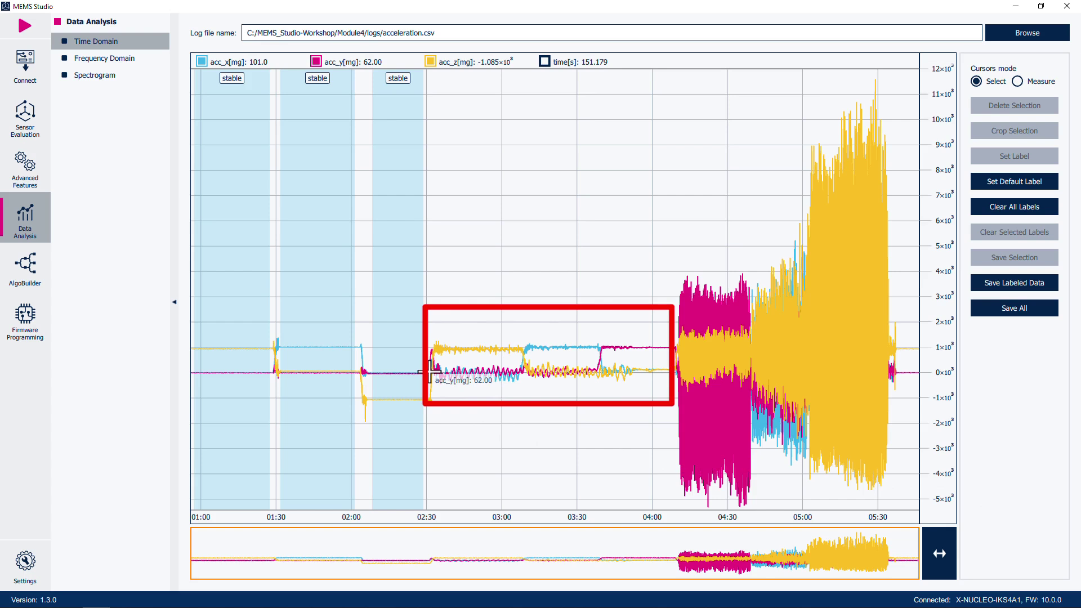
Step: Select the slow-motion section from about 151 s to 249 s and give it the new label "movement"
{"action": "mouse_move", "coordinate": [429, 372]}
{"action": "left_mouse_down"}
{"action": "mouse_move", "coordinate": [586, 371]}
{"action": "mouse_move", "coordinate": [677, 357]}
{"action": "left_mouse_up"}
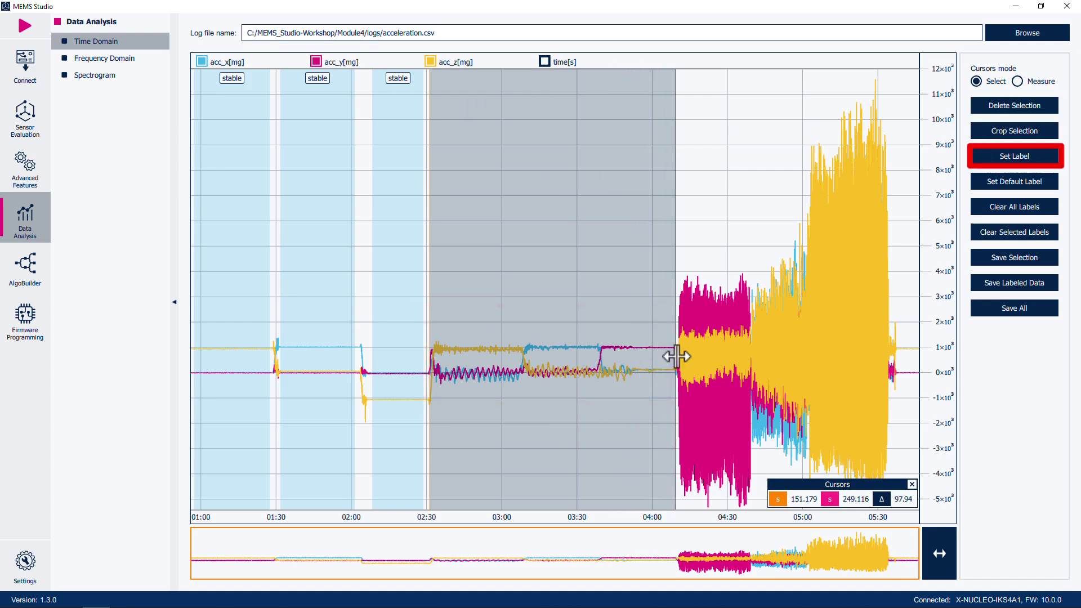
{"action": "left_click", "coordinate": [1025, 157]}
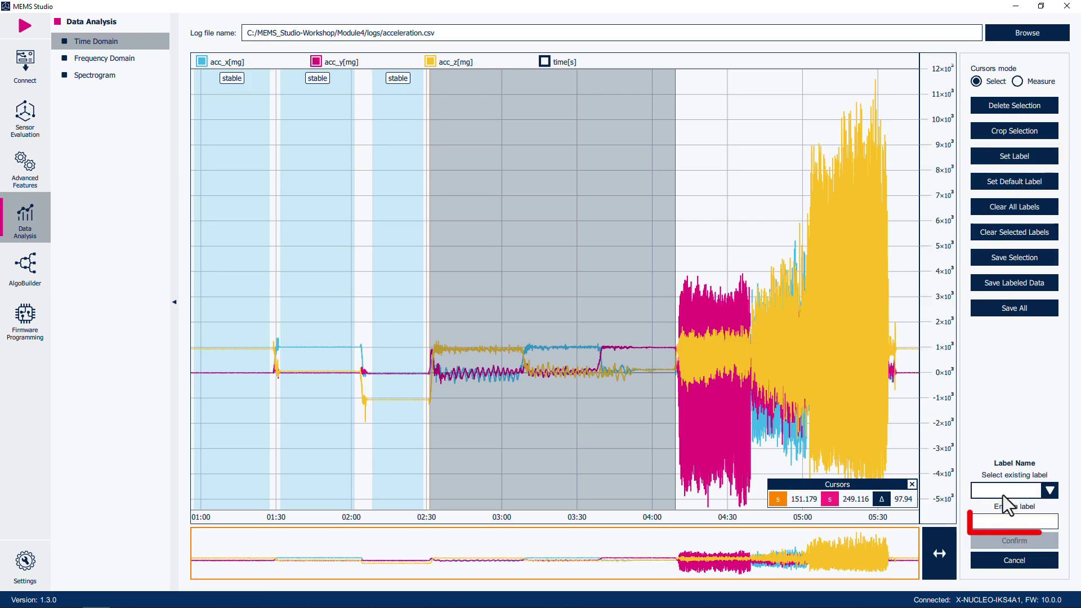
{"action": "left_click", "coordinate": [1005, 523]}
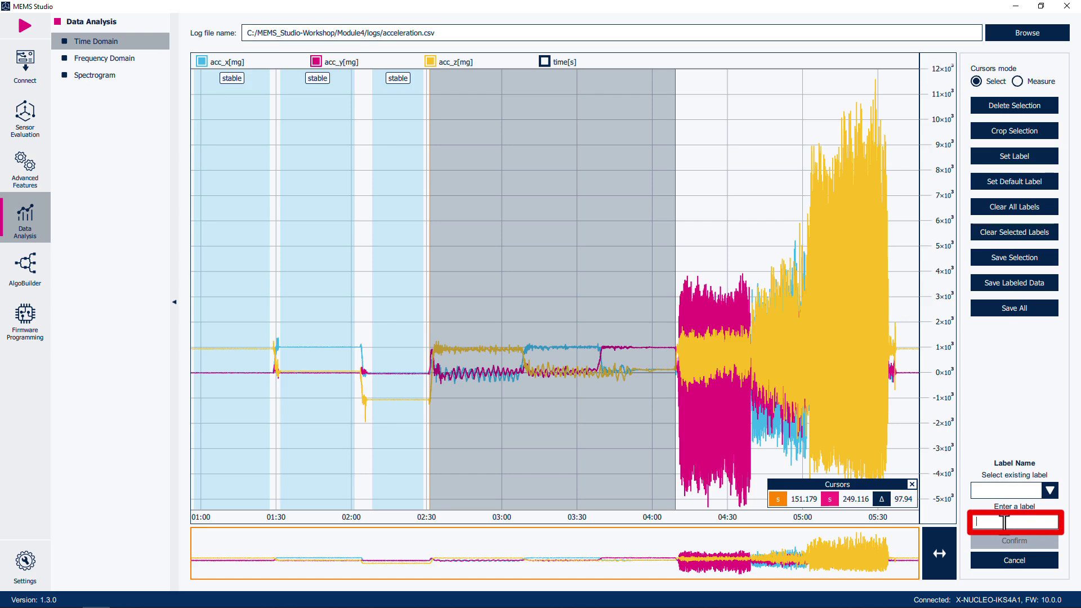
{"action": "type", "text": "movement"}
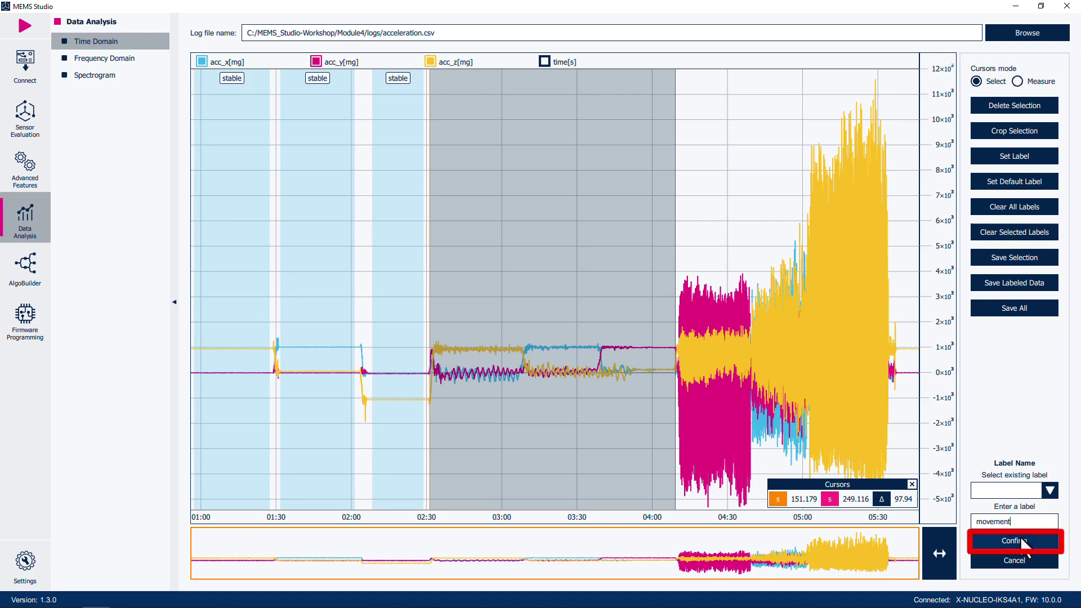
{"action": "left_click", "coordinate": [1022, 541]}
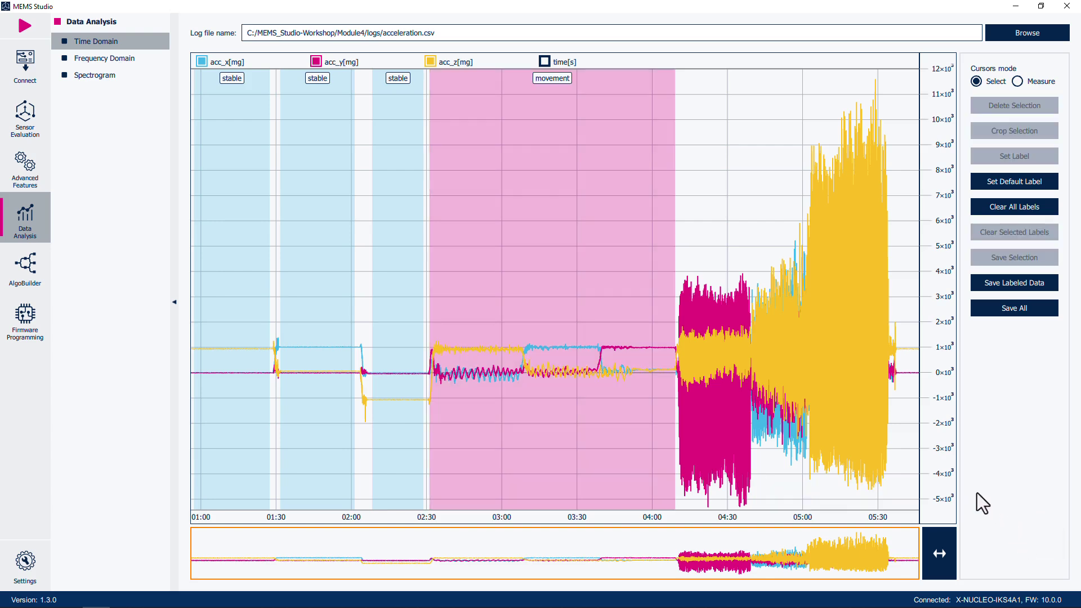
Step: Select the high-amplitude section from about 251 s to 333 s and give it the new label "shaking"
{"action": "left_click_drag", "start_coordinate": [889, 306], "coordinate": [688, 386]}
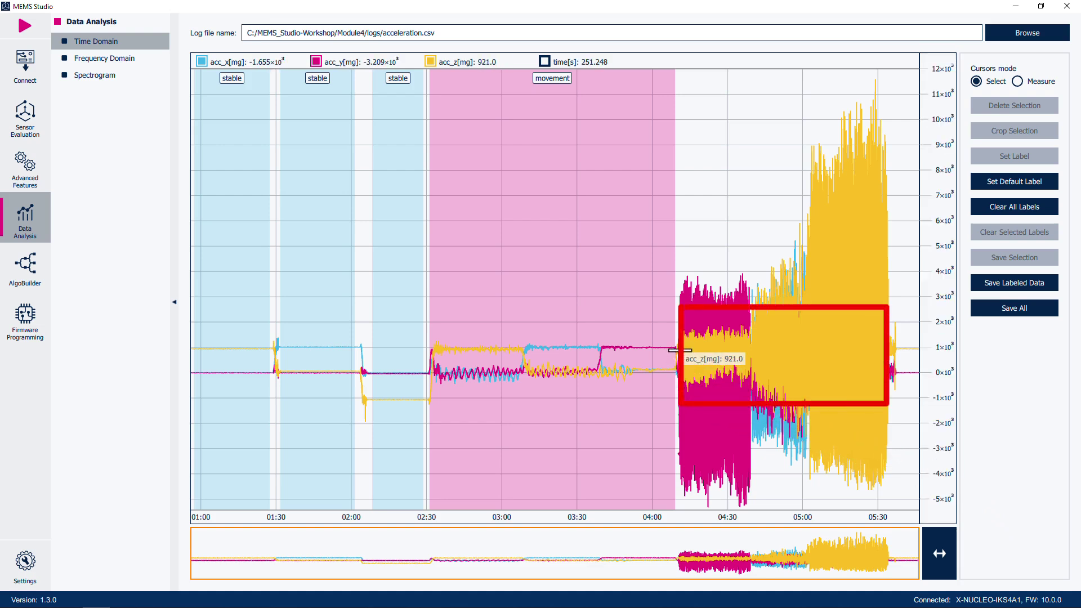
{"action": "left_click", "coordinate": [680, 350]}
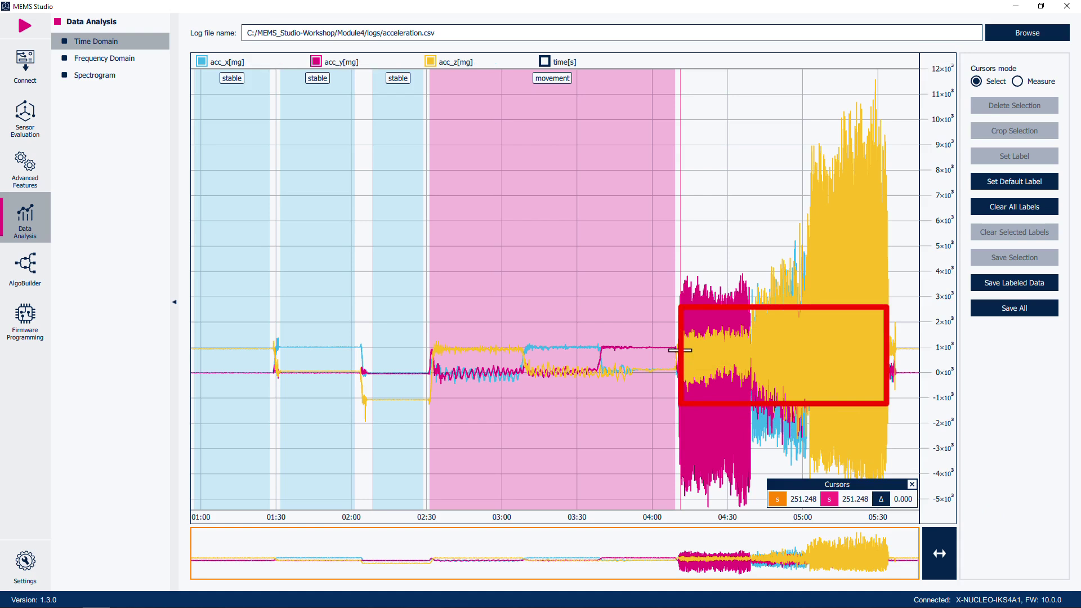
{"action": "left_click_drag", "start_coordinate": [680, 351], "coordinate": [887, 356]}
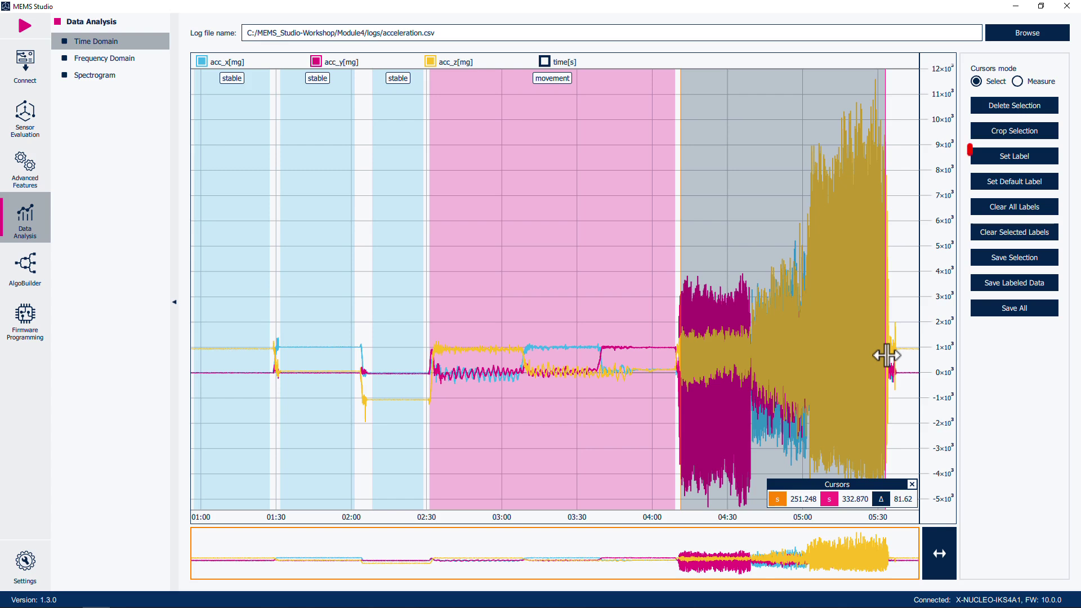
{"action": "left_click", "coordinate": [1025, 158]}
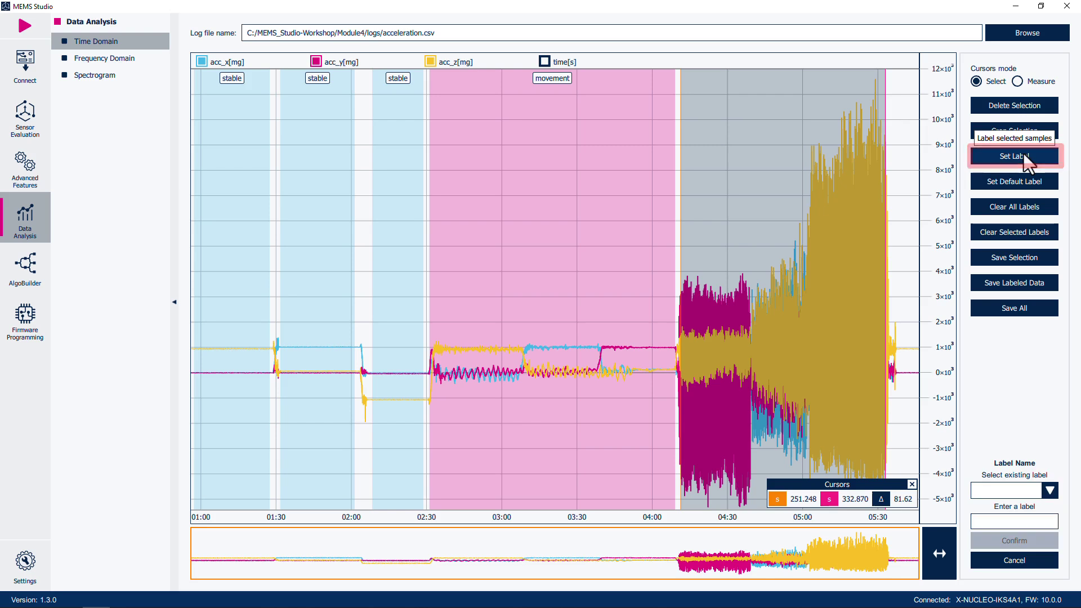
{"action": "left_click", "coordinate": [1008, 522]}
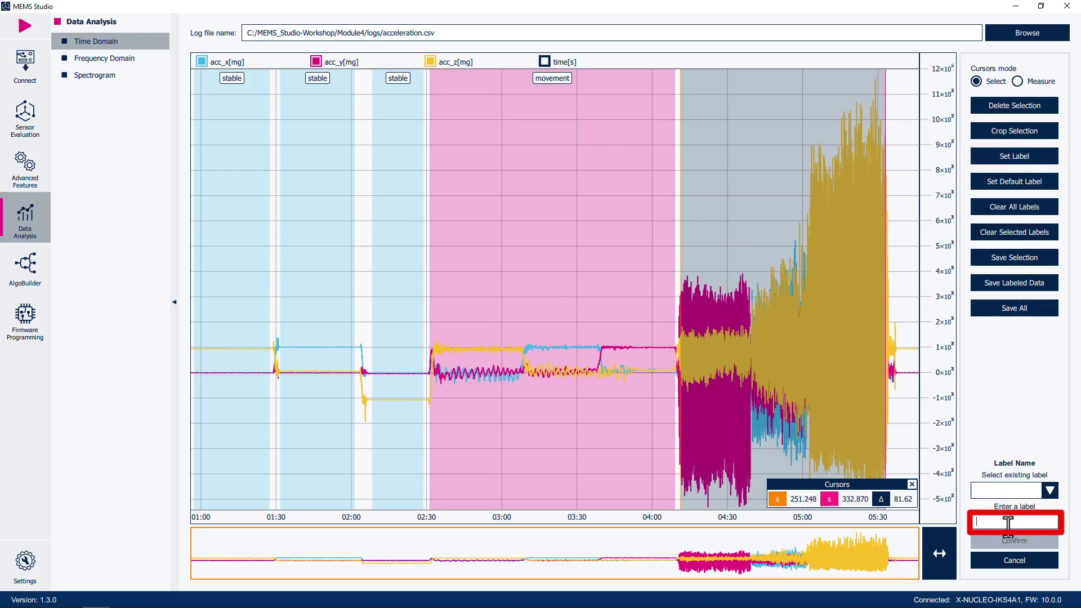
{"action": "type", "text": "shaking"}
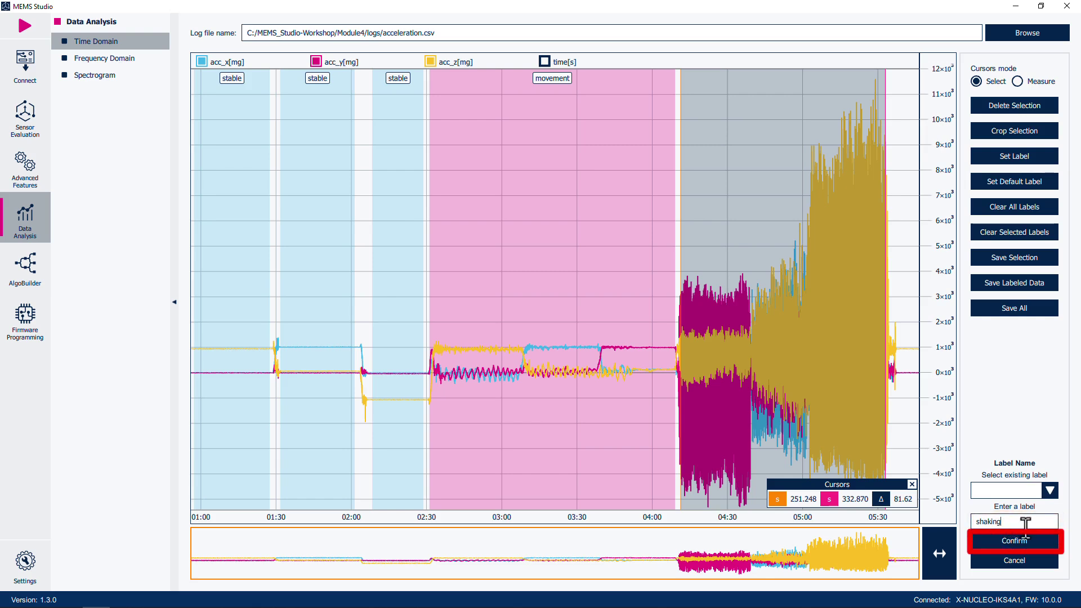
{"action": "left_click", "coordinate": [1026, 540]}
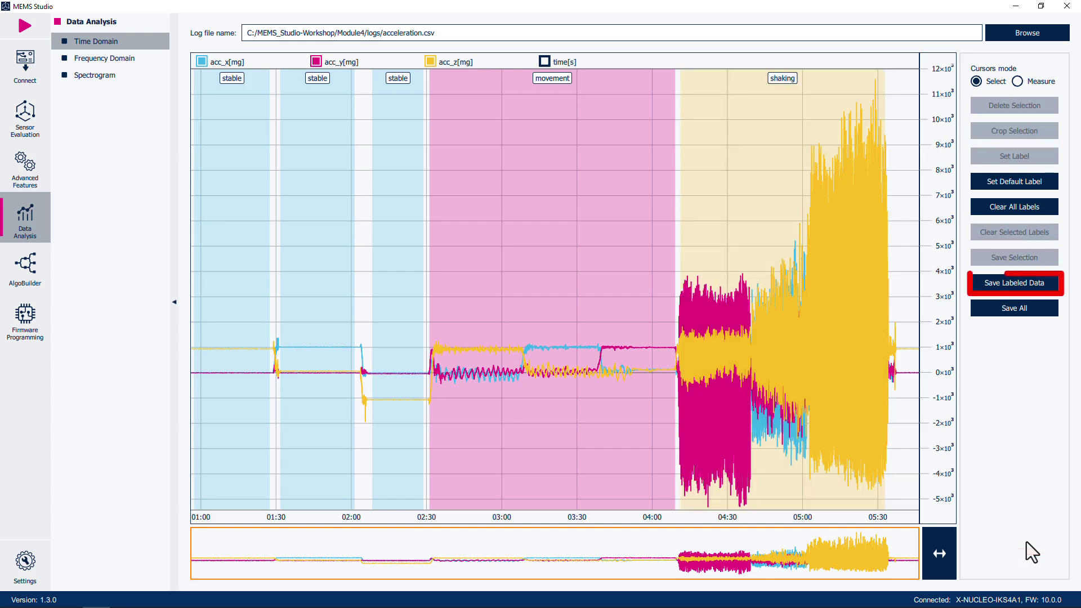
Step: Save the labeled data as processed.csv in the MEMS_Studio-Workshop/Module4/processed folder
{"action": "left_click", "coordinate": [1017, 287]}
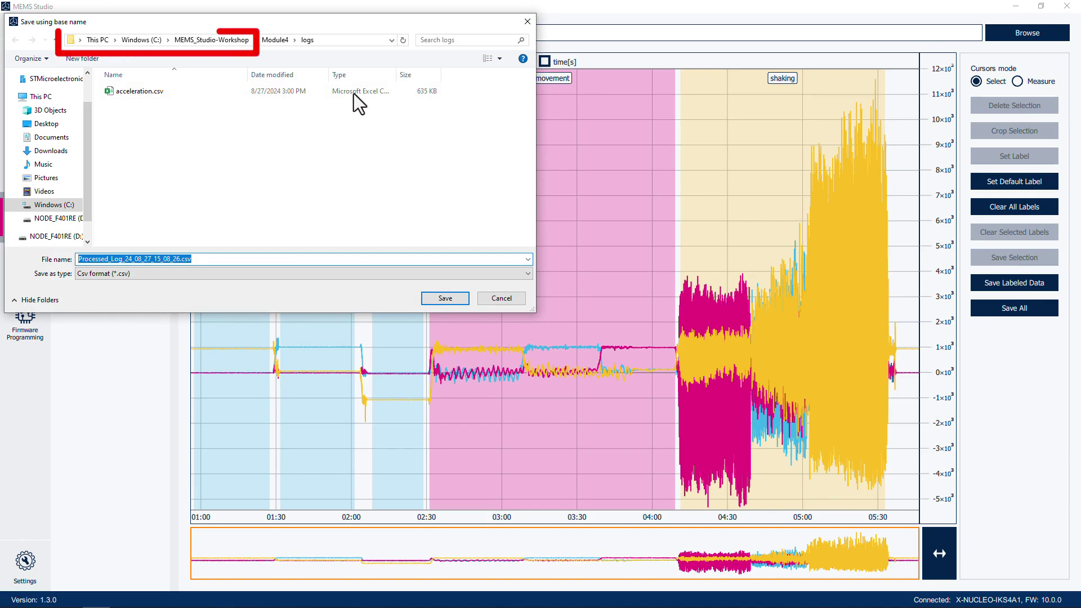
{"action": "left_click", "coordinate": [221, 40]}
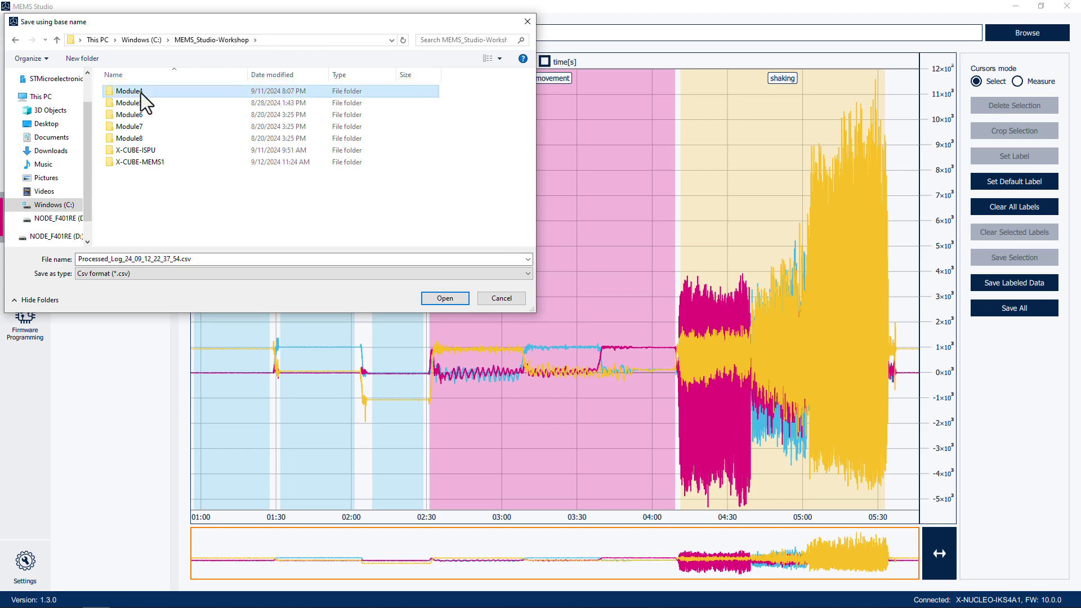
{"action": "double_click", "coordinate": [141, 93]}
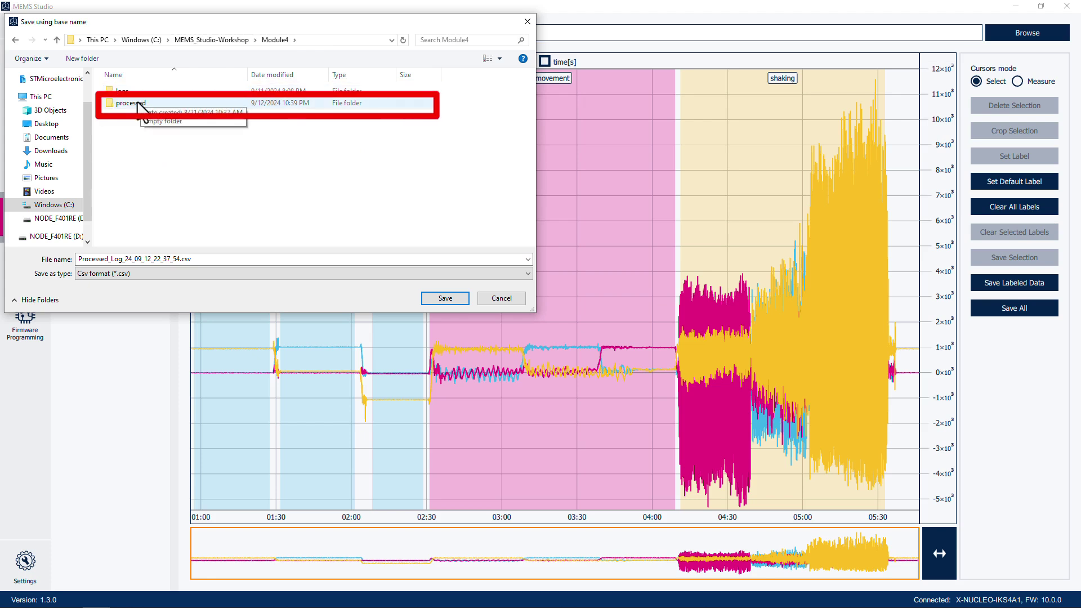
{"action": "double_click", "coordinate": [138, 103]}
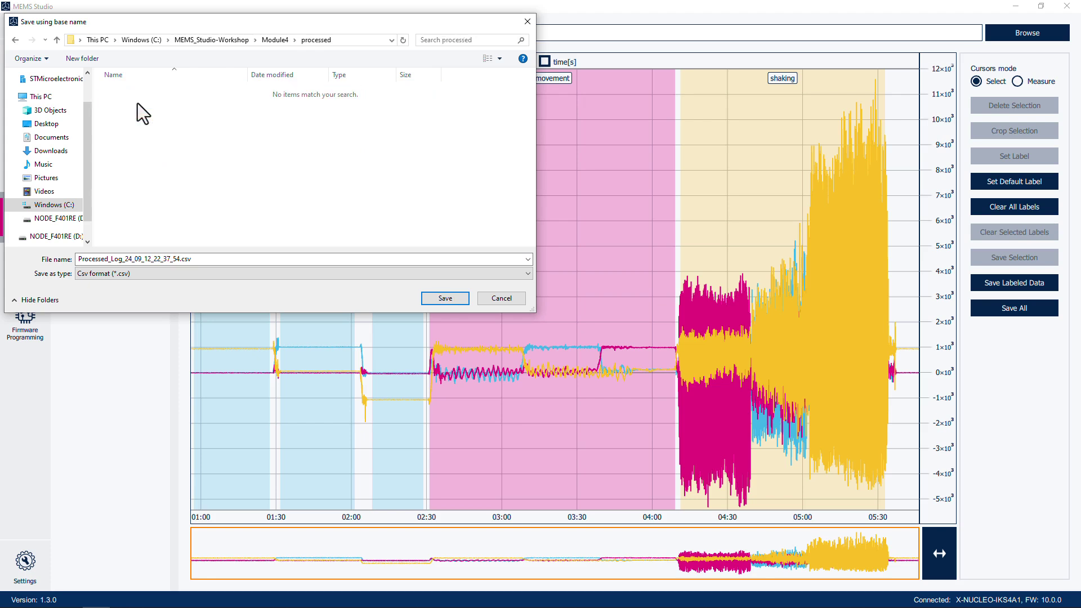
{"action": "left_click", "coordinate": [127, 258]}
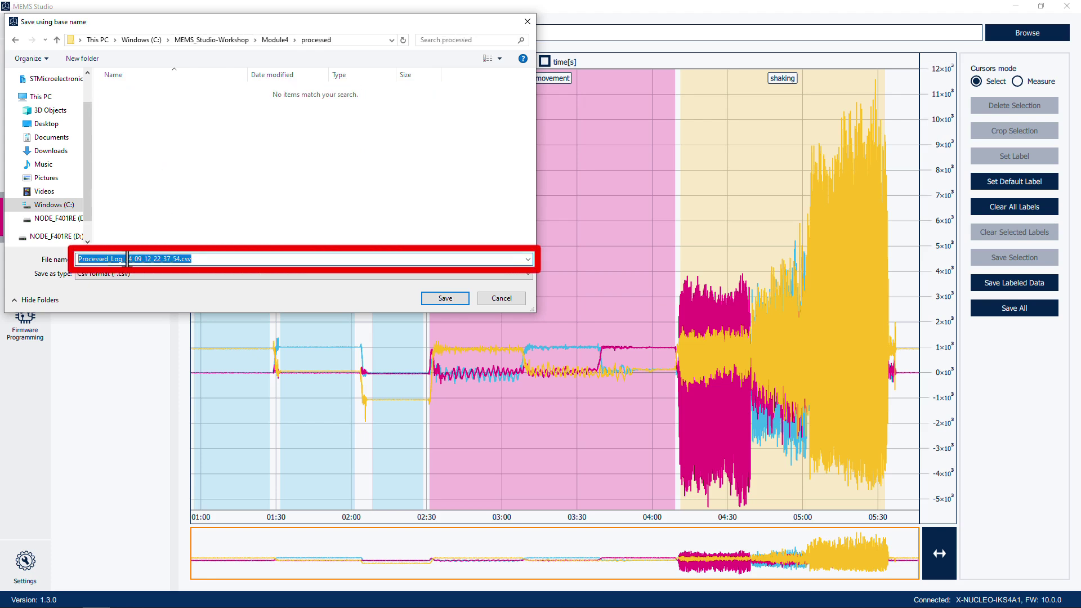
{"action": "type", "text": "processed"}
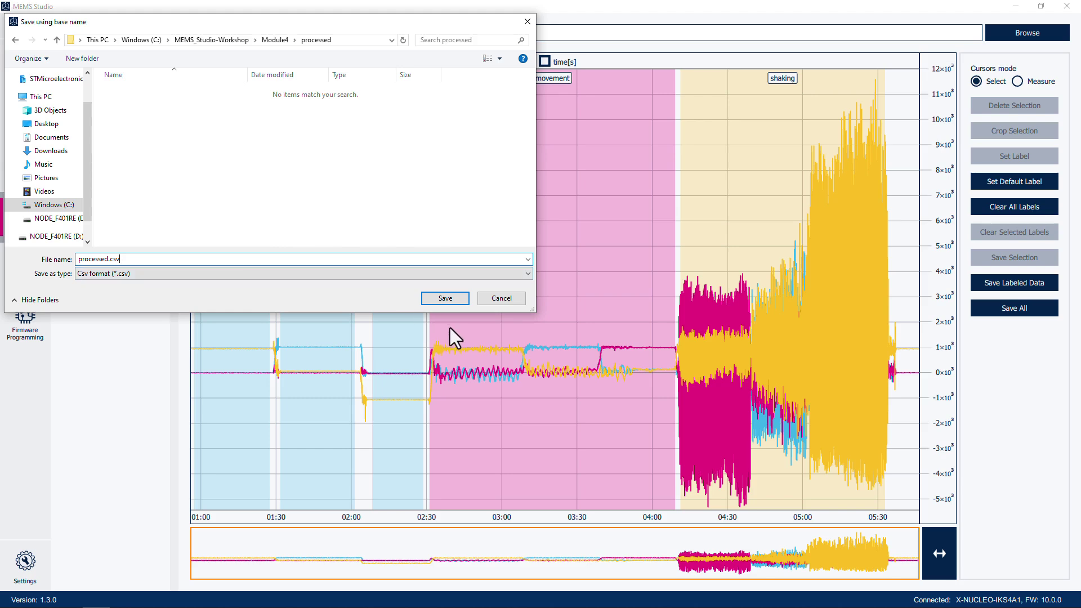
{"action": "left_click", "coordinate": [441, 300]}
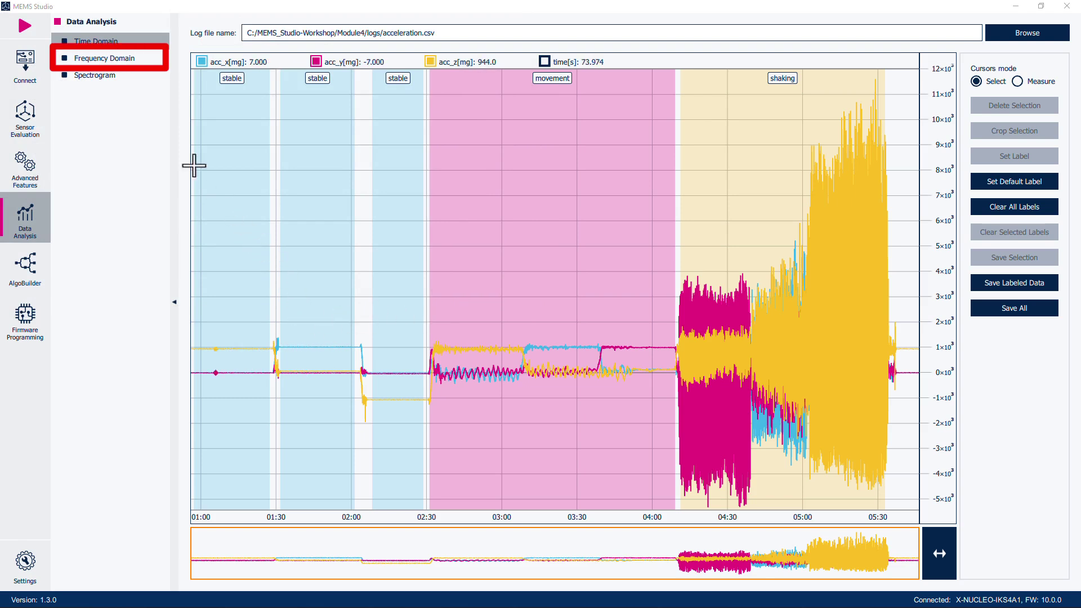
Step: Accept the 96.800 Hz sampling frequency for the frequency-domain analysis and examine the spectrum of the first stable section, about 60 s to 84 s
{"action": "left_click", "coordinate": [105, 59]}
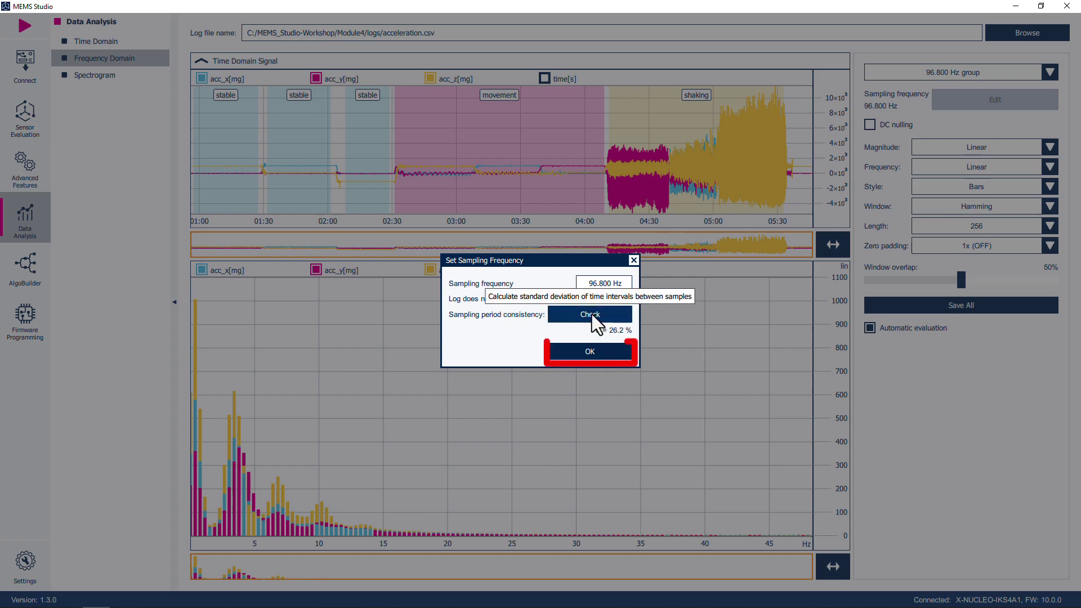
{"action": "left_click", "coordinate": [593, 353]}
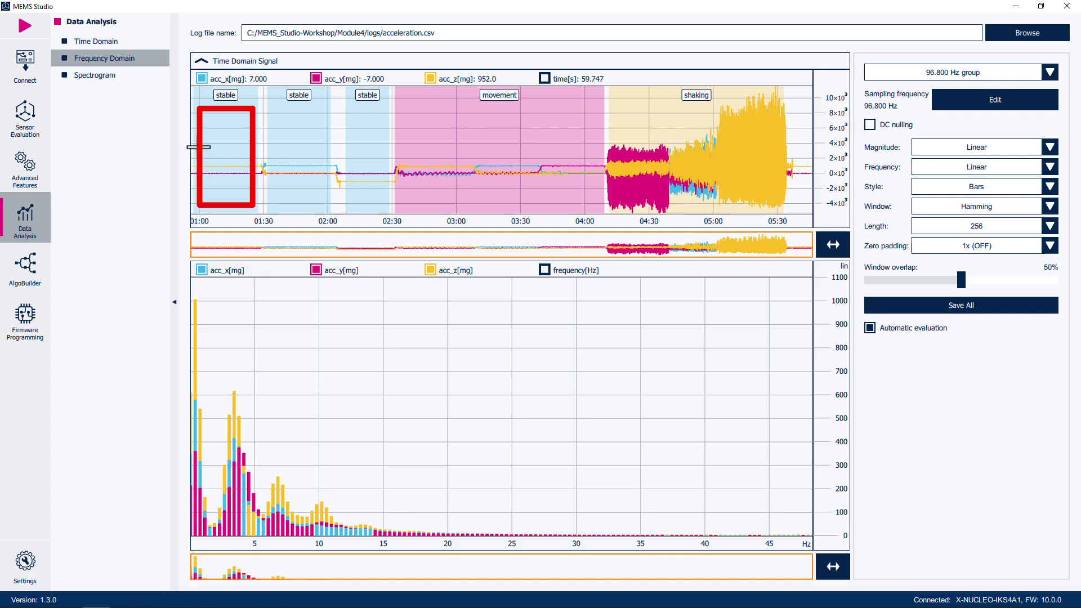
{"action": "left_click_drag", "start_coordinate": [199, 147], "coordinate": [254, 149]}
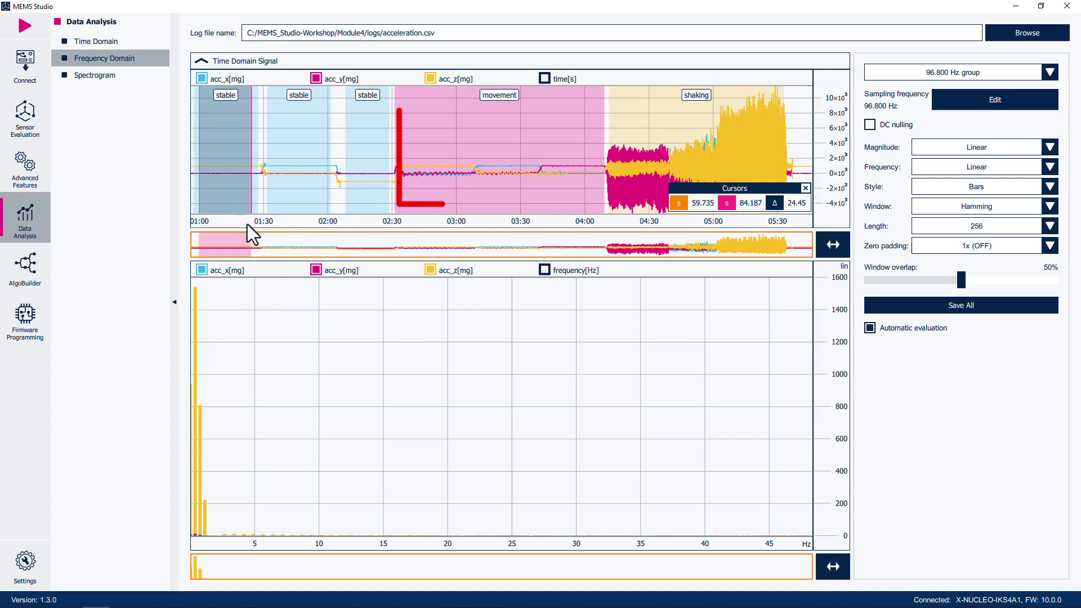
Step: Examine the frequency spectra of the movement section, about 154 s to 244 s, and the shaking section, about 253 s to 329 s
{"action": "left_click", "coordinate": [400, 166]}
{"action": "left_click_drag", "start_coordinate": [400, 166], "coordinate": [598, 161]}
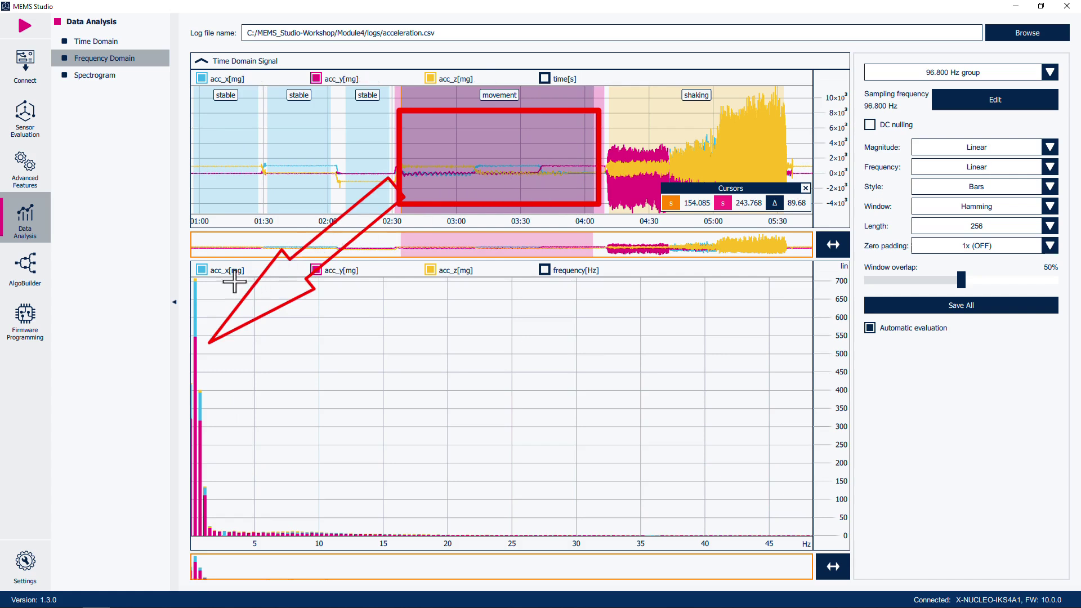
{"action": "mouse_move", "coordinate": [194, 417]}
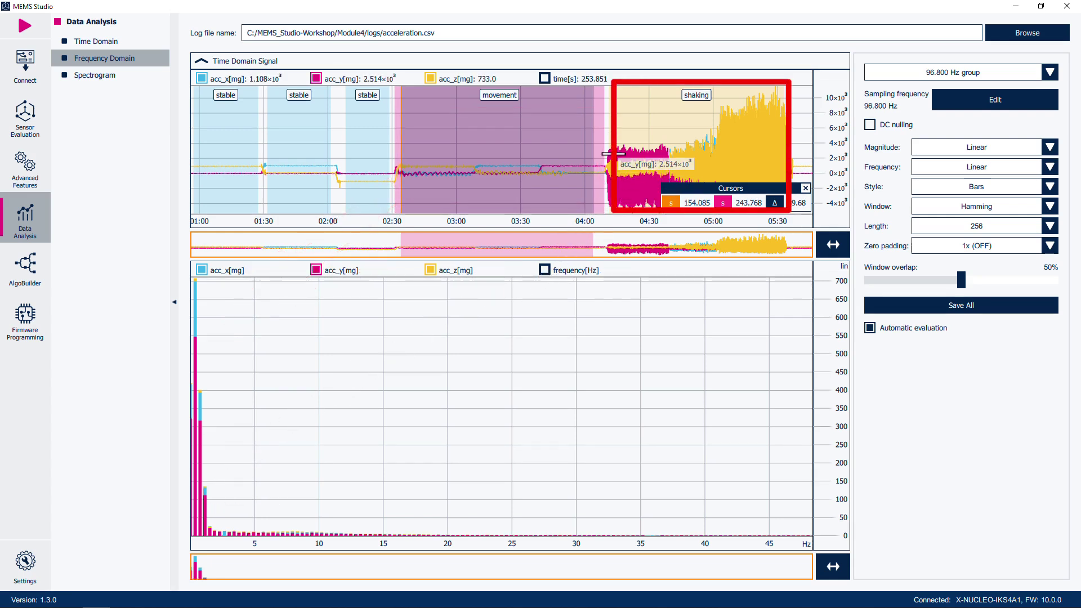
{"action": "left_click_drag", "start_coordinate": [612, 151], "coordinate": [777, 138]}
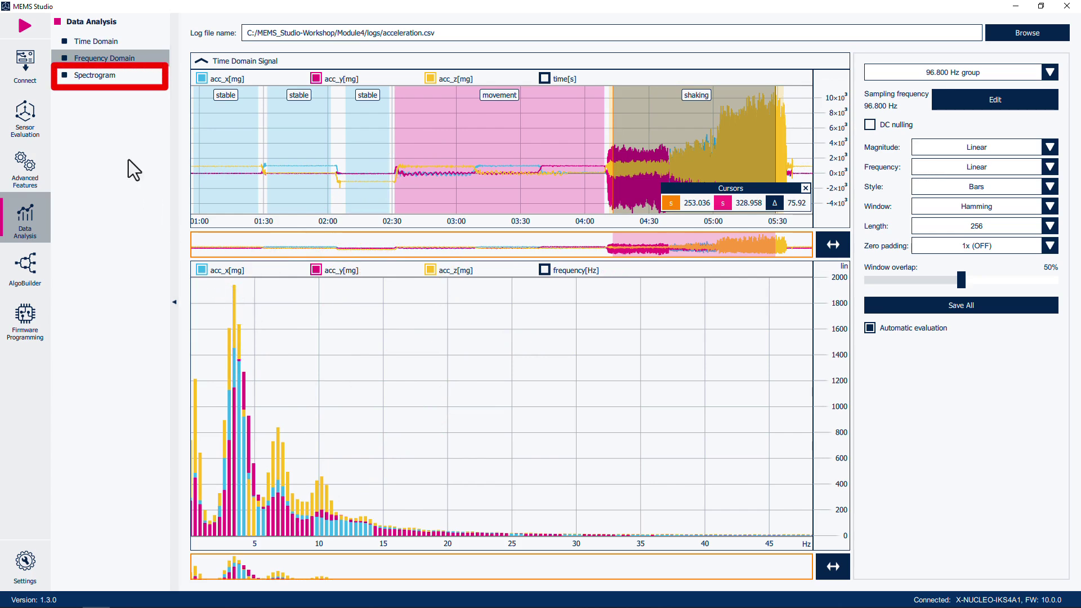
Step: Examine the acc_x spectrogram up to about 02:20 and over the full log, and return to the time-domain plot
{"action": "left_click", "coordinate": [88, 79]}
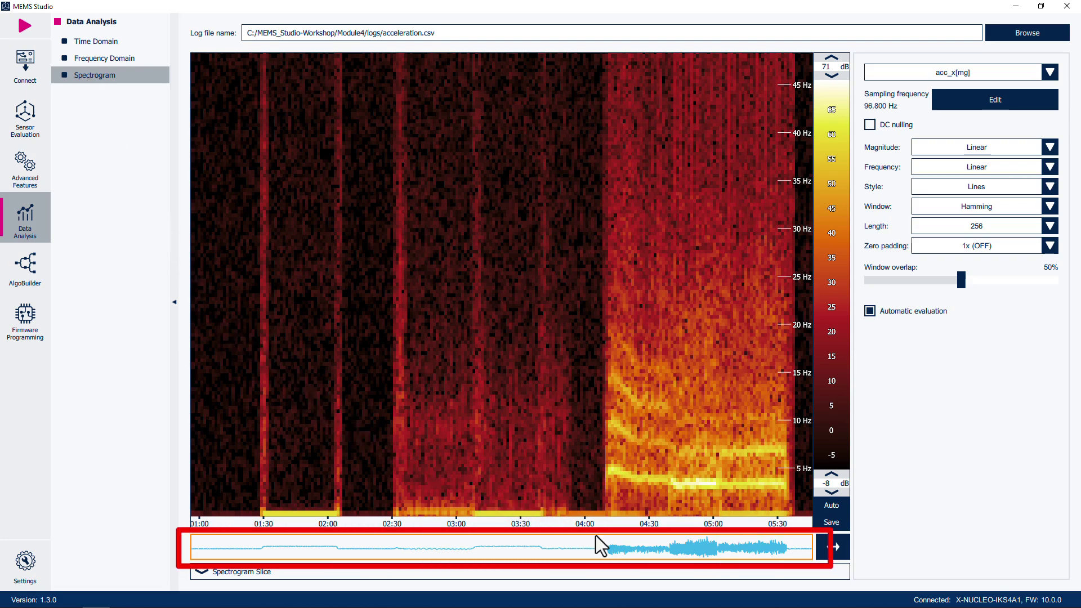
{"action": "left_click_drag", "start_coordinate": [816, 533], "coordinate": [372, 538]}
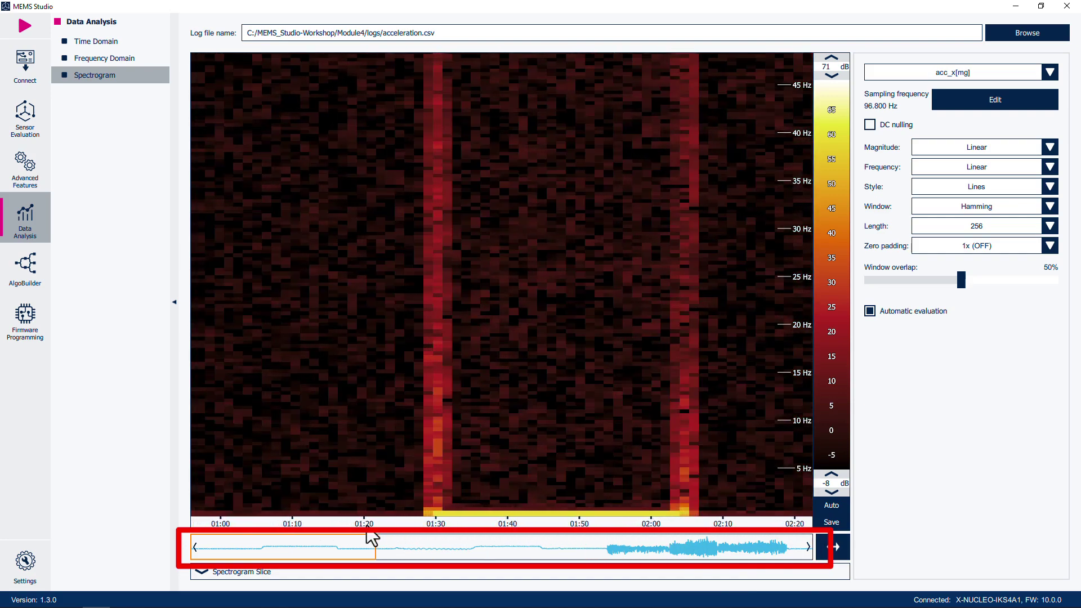
{"action": "left_click_drag", "start_coordinate": [371, 538], "coordinate": [811, 574]}
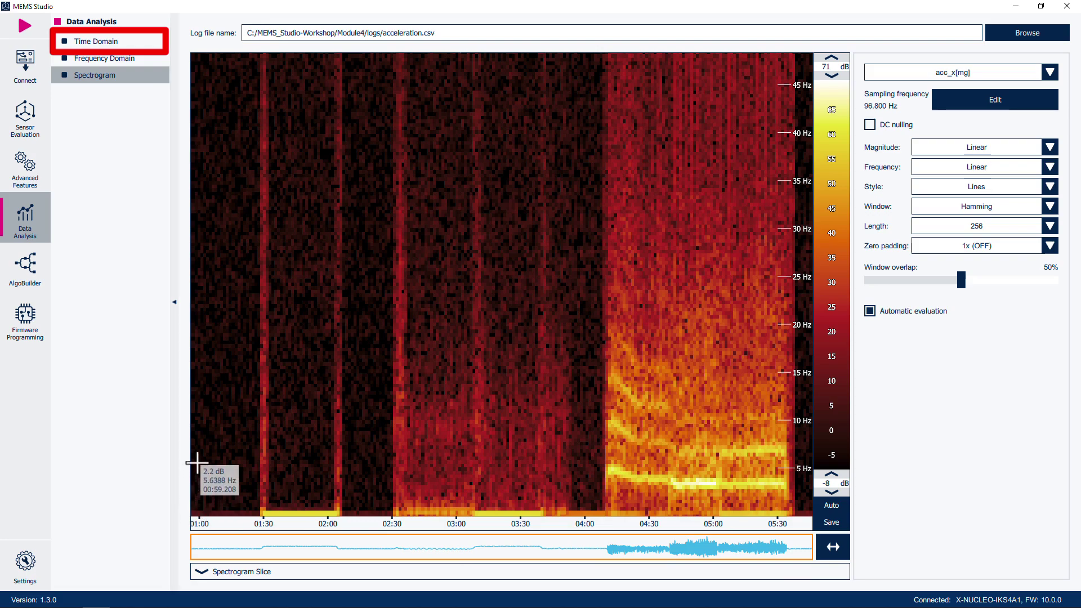
{"action": "left_click", "coordinate": [102, 41]}
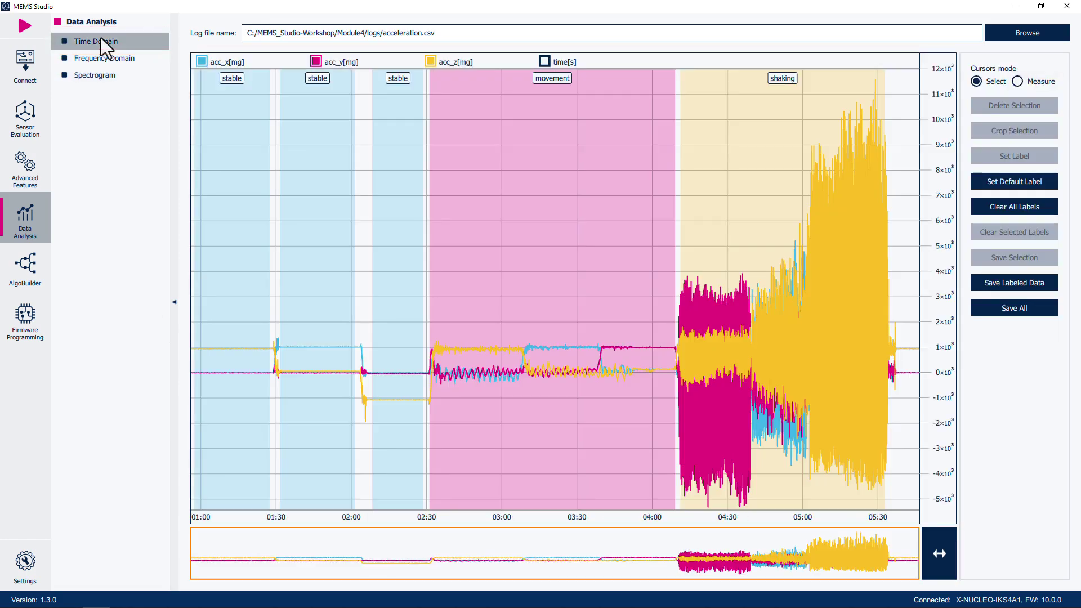